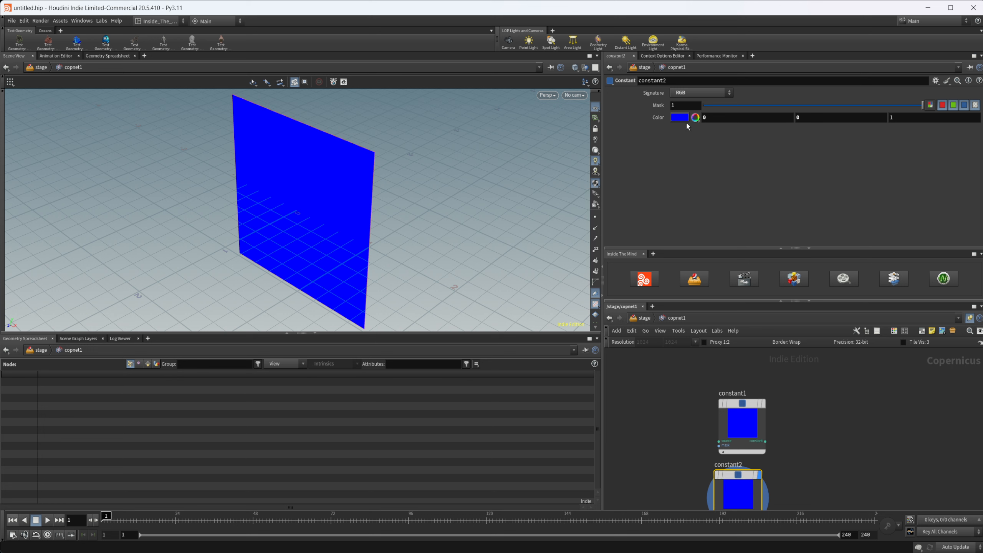
Step: Set the constant2 node's color to pure green (0, 1, 0)
click(684, 119)
click(701, 58)
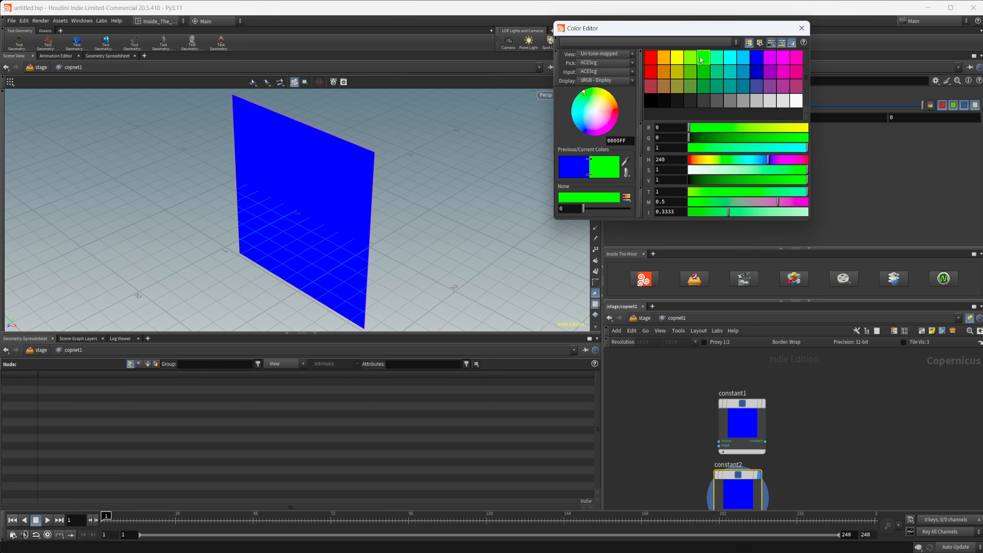
click(801, 28)
Step: Add a Wrangle node to the network and place it beside the two constant nodes, level with constant1
key(Tab)
text(w)
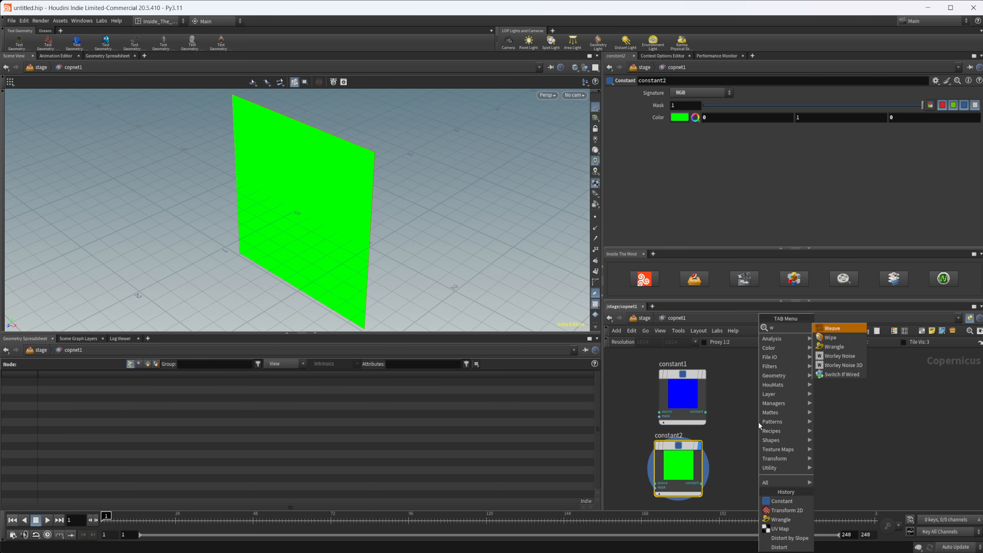
text(ra)
key(Return)
click(785, 417)
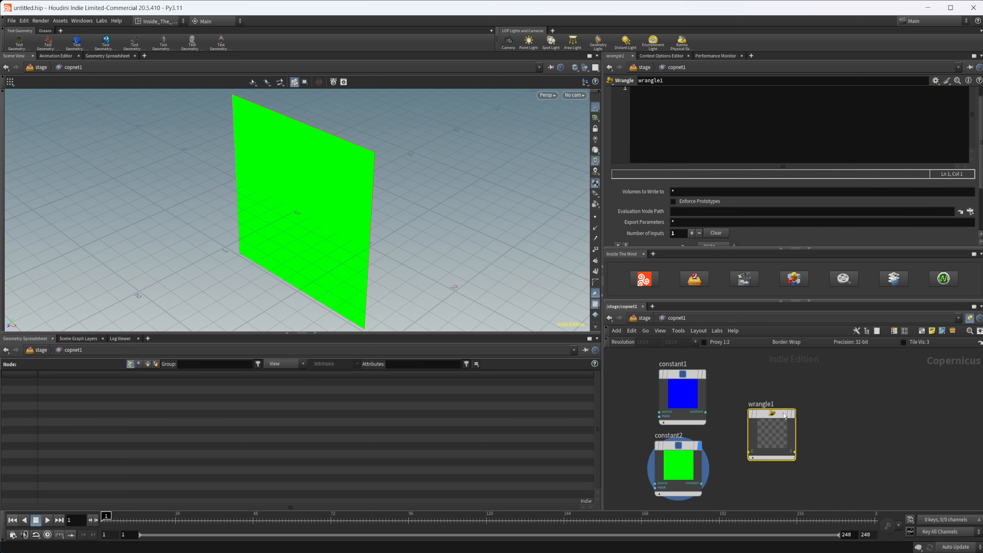
drag(783, 413, 804, 394)
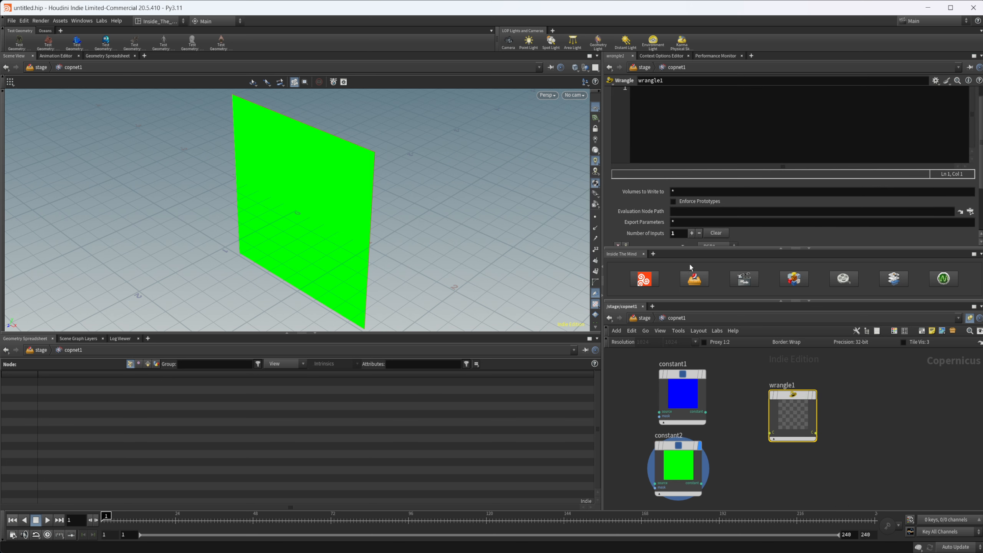
Step: Add a second input to the wrangle and set the type of both inputs to RGB
scroll(654, 215, down, 3)
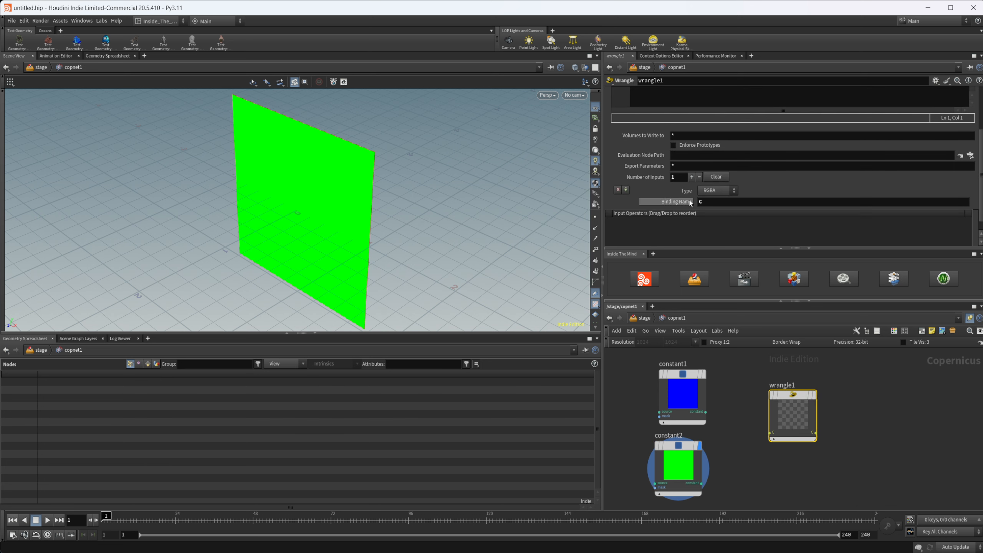
click(692, 177)
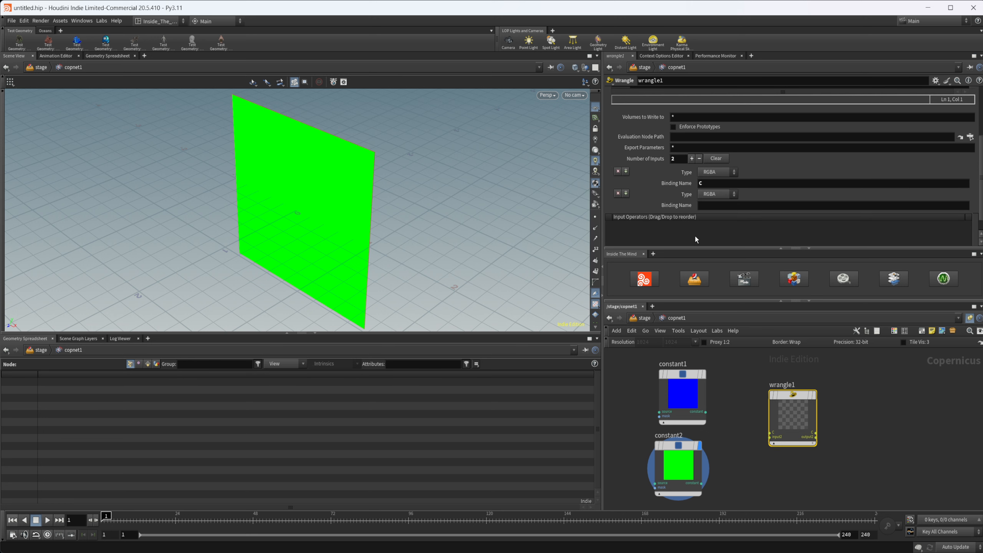
scroll(820, 456, up, 2)
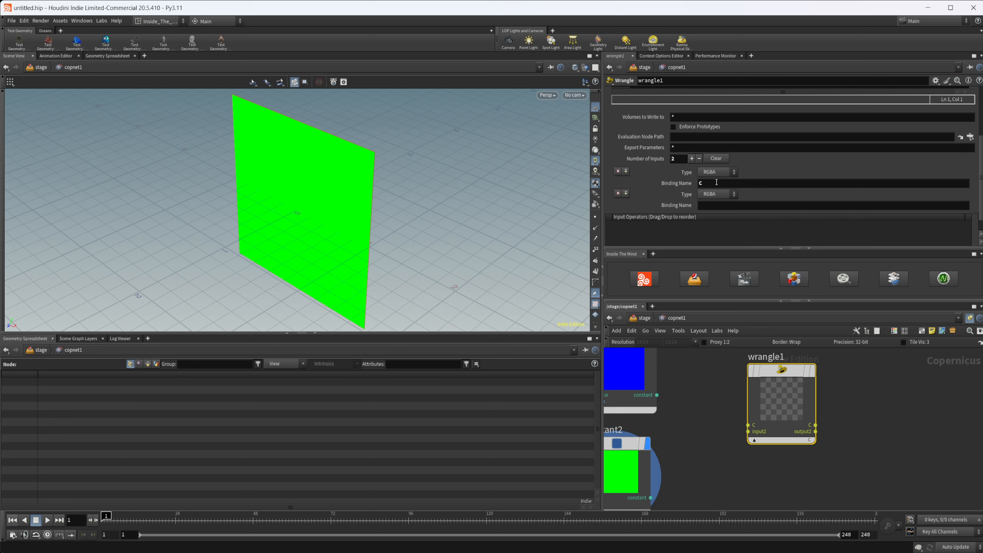
click(701, 195)
click(718, 183)
click(718, 175)
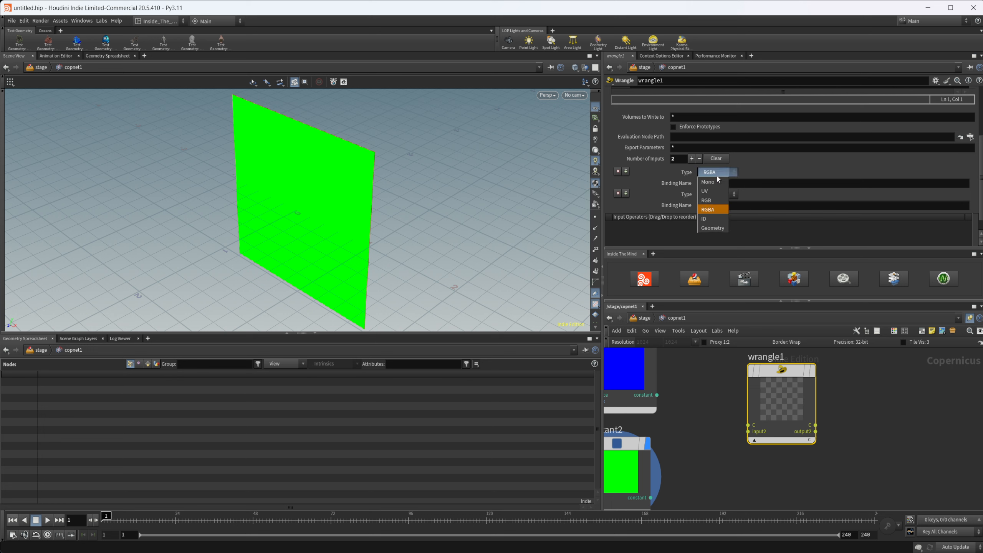
click(718, 202)
click(719, 195)
click(716, 223)
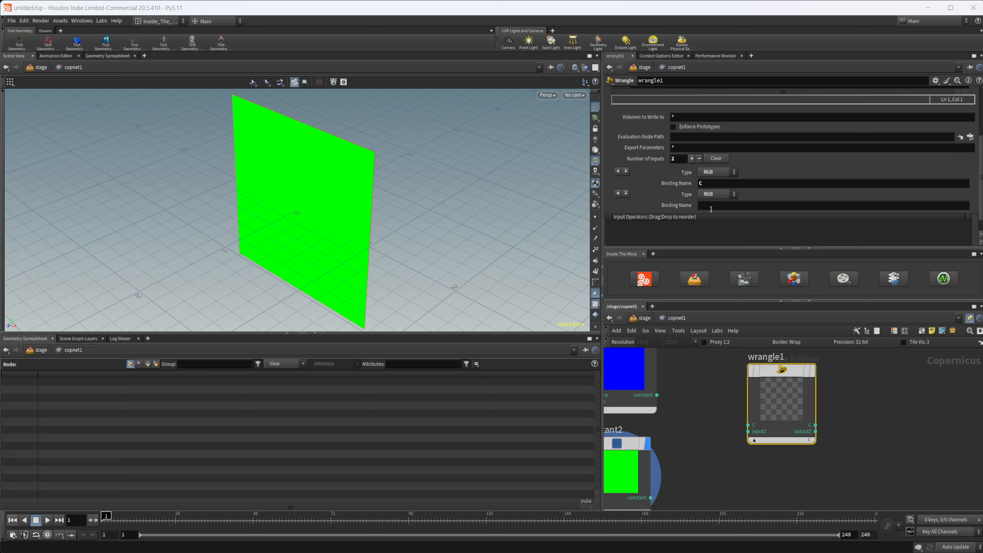
Step: Name the wrangle's second input binding C2
click(714, 206)
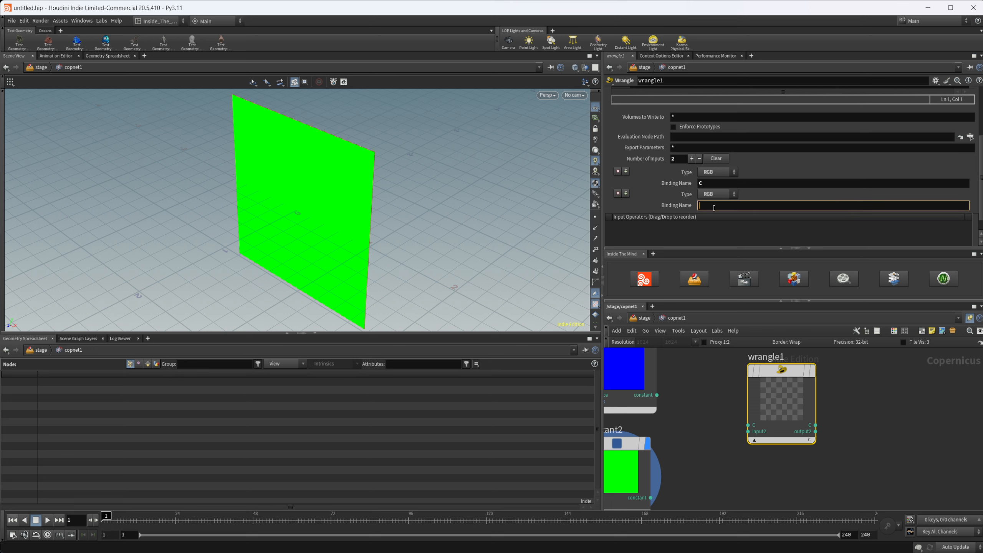
text(C2)
key(Return)
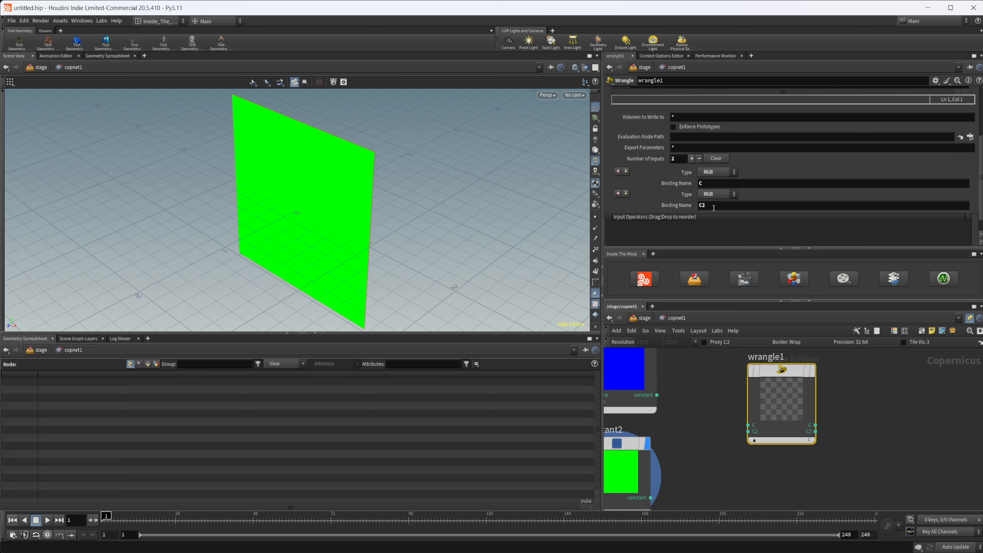
Step: Wire constant1 into the wrangle's C input and constant2 into C2, and display the wrangle's result
drag(657, 395, 748, 426)
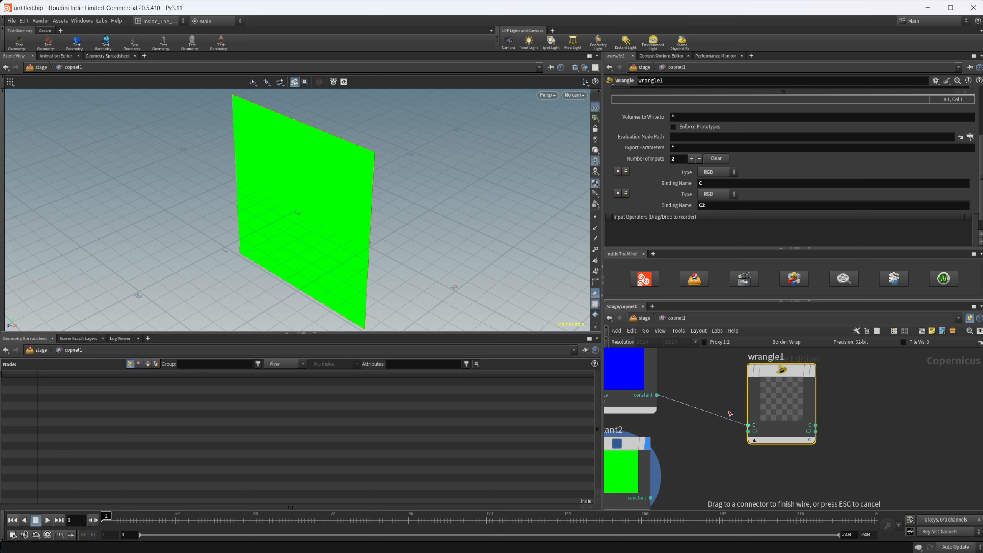
drag(651, 498, 748, 430)
key(r)
click(773, 405)
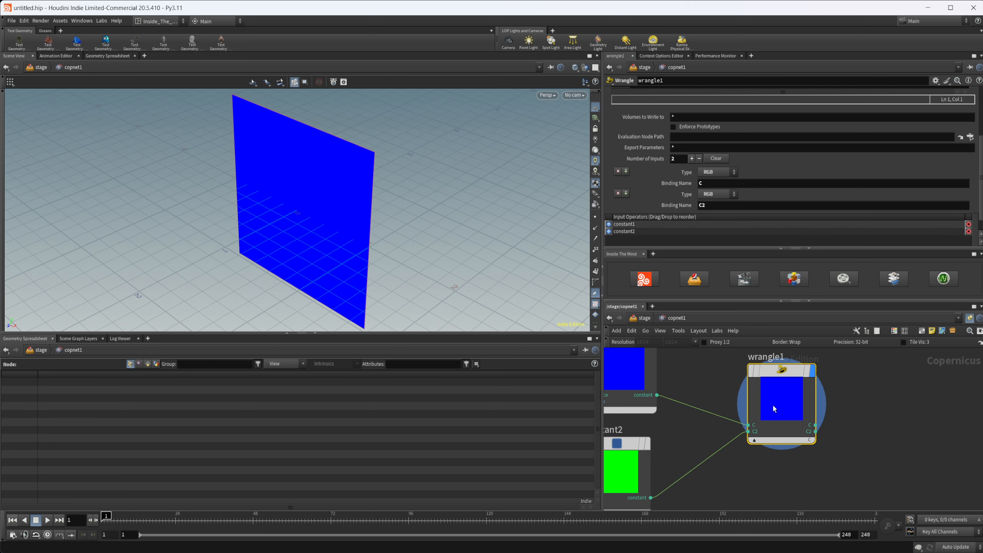
Step: Switch the wrangle's displayed output to C2 and view the plane from the front
middle_drag(706, 406, 681, 463)
drag(758, 449, 762, 426)
alt+drag(336, 232, 378, 237)
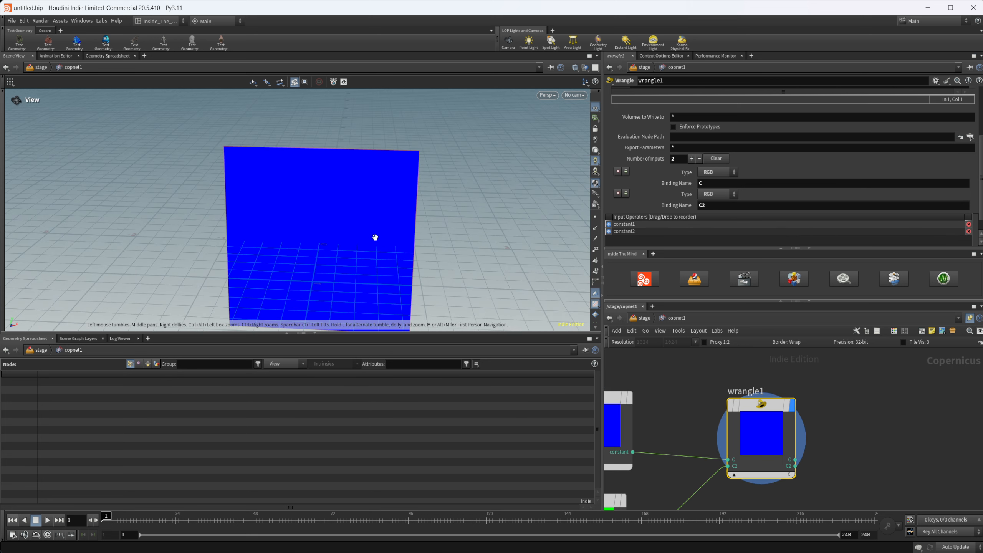
click(782, 476)
click(798, 487)
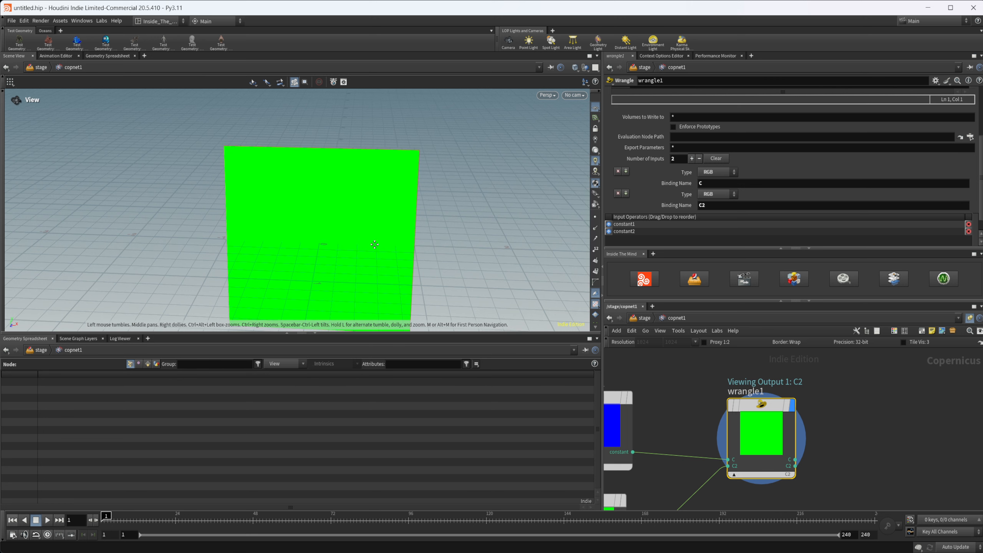
alt+drag(376, 246, 325, 187)
alt+right_drag(325, 187, 310, 189)
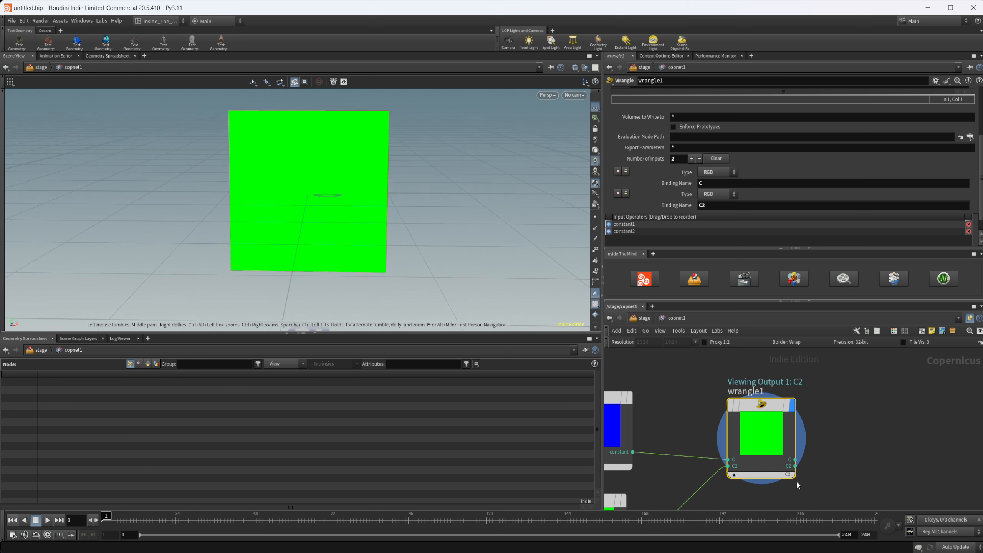
scroll(666, 195, up, 3)
scroll(666, 195, up, 2)
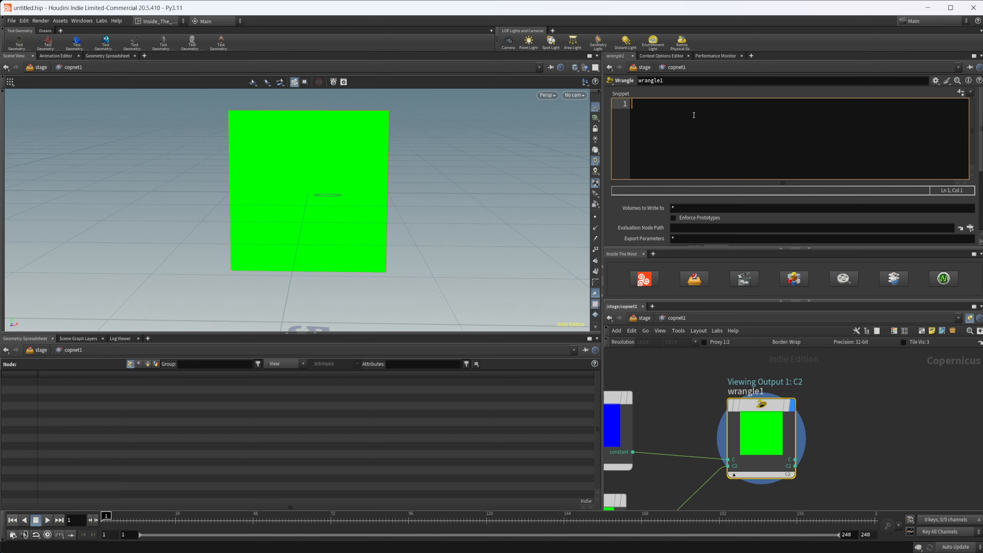
text(@C = @C2;)
click(788, 475)
click(796, 480)
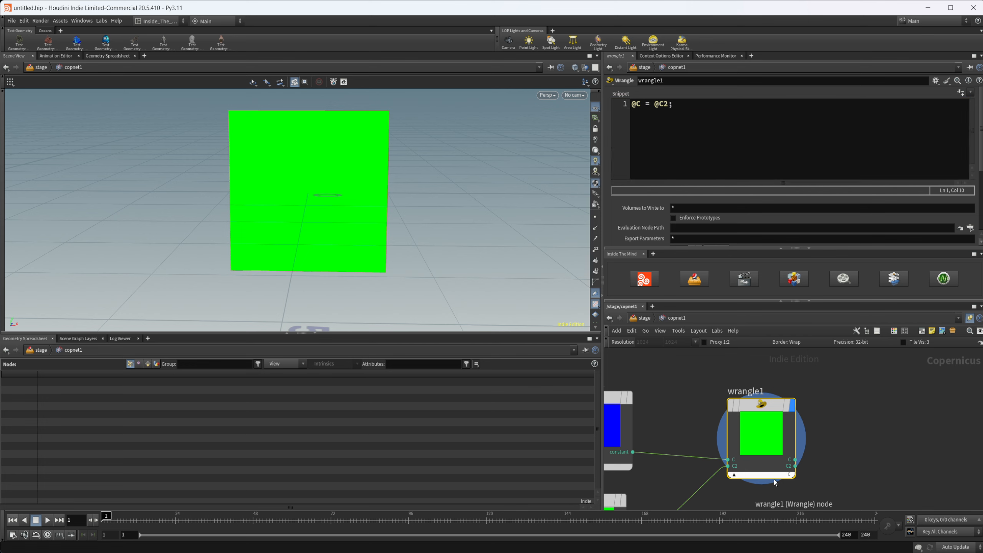
Step: Try several other swatch colors on constant2 and return it to pure green (0, 1, 0)
scroll(742, 484, down, 2)
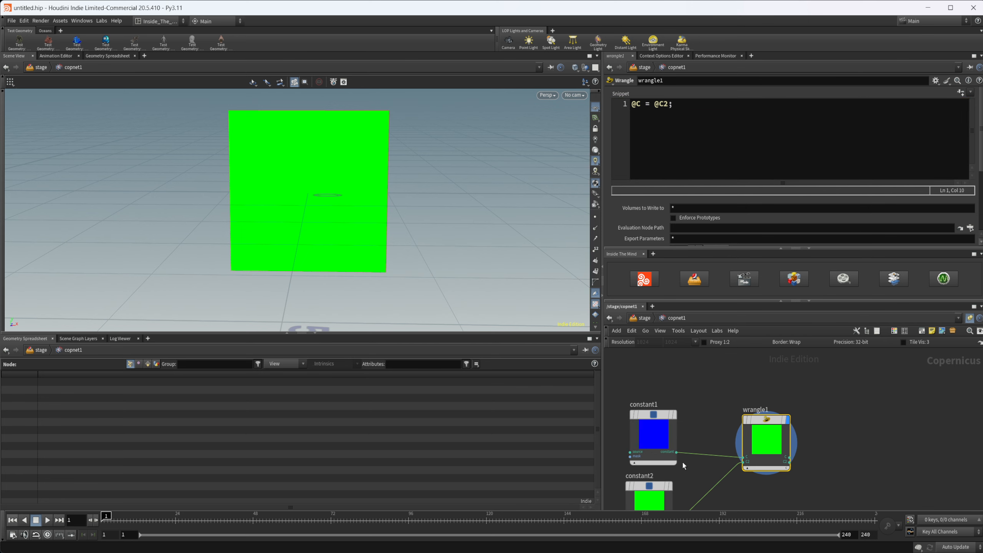
middle_drag(683, 463, 693, 427)
click(661, 463)
click(678, 119)
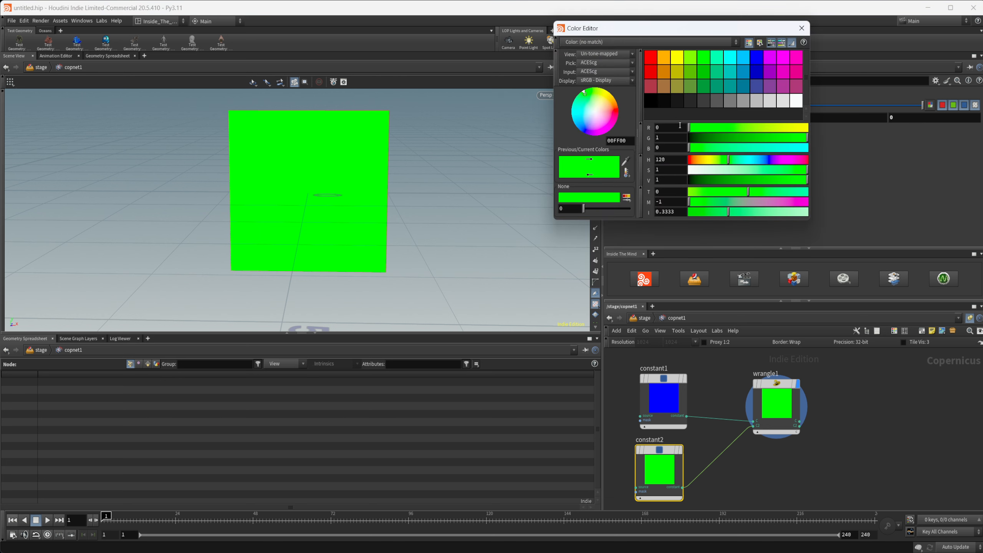
click(725, 73)
click(702, 74)
click(704, 76)
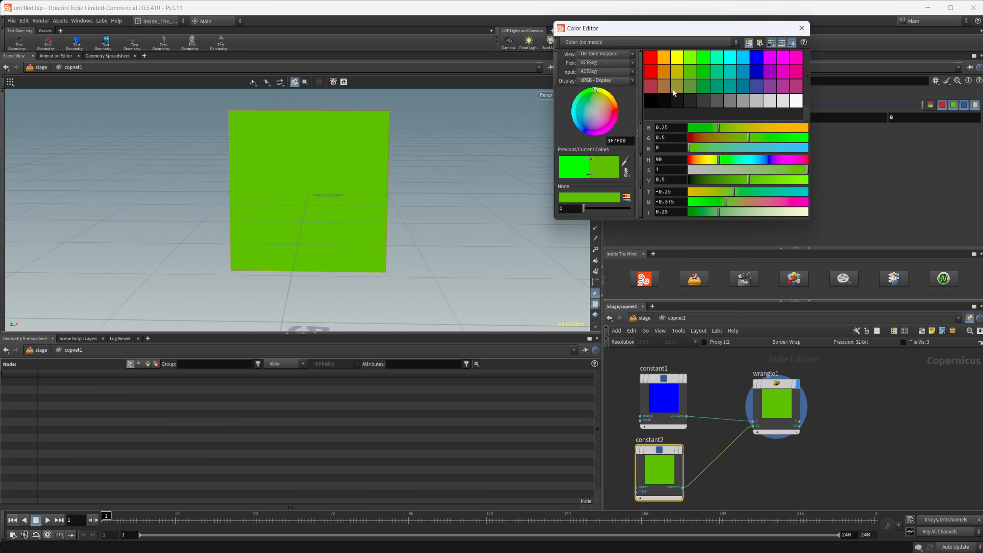
click(753, 77)
click(703, 57)
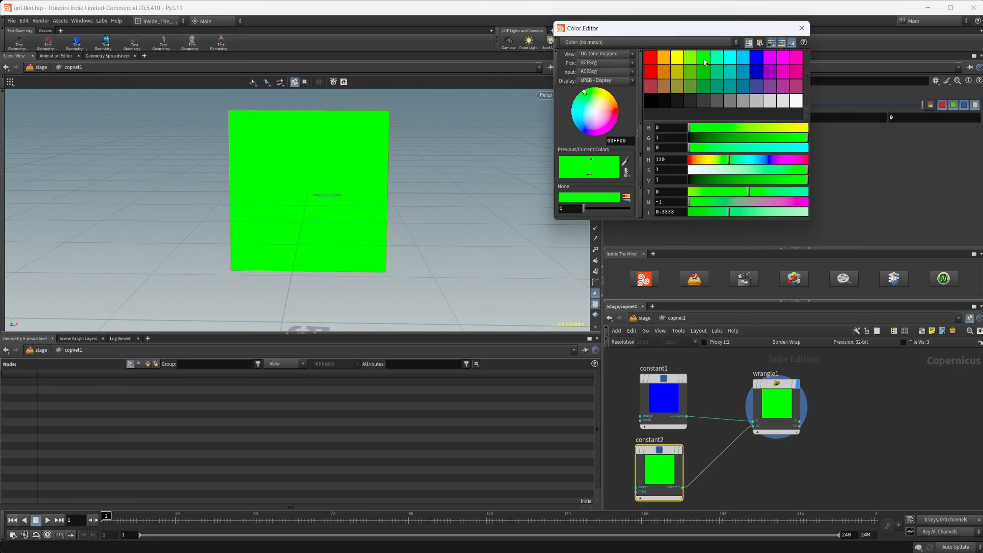
click(801, 29)
Step: Change the wrangle snippet to "@C = @C;"
middle_drag(724, 396, 721, 412)
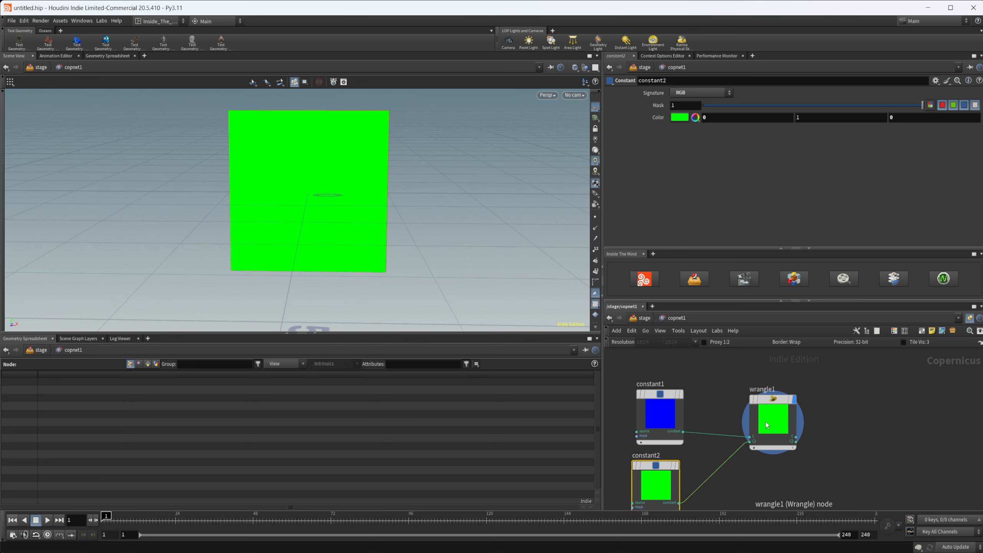
click(763, 414)
click(671, 104)
key(Left)
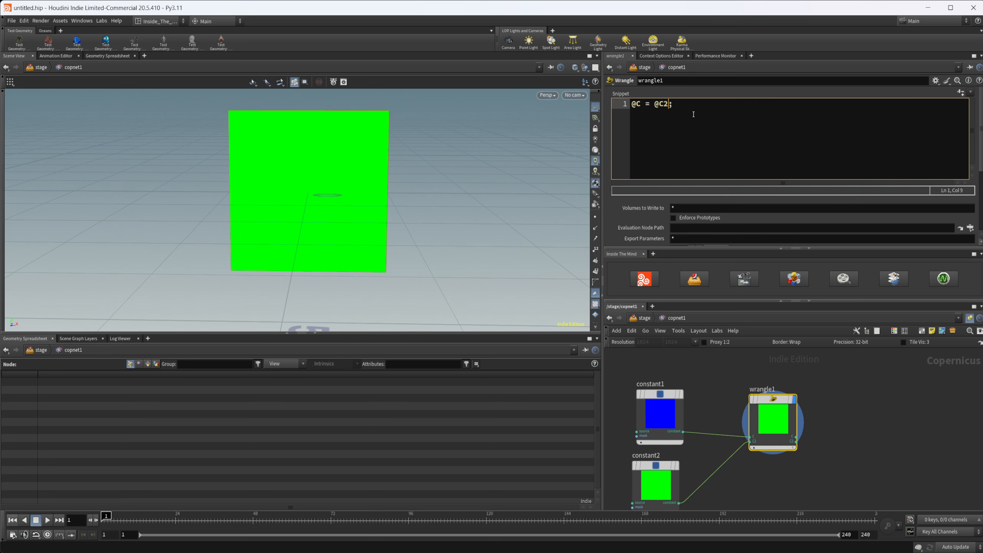
key(BackSpace)
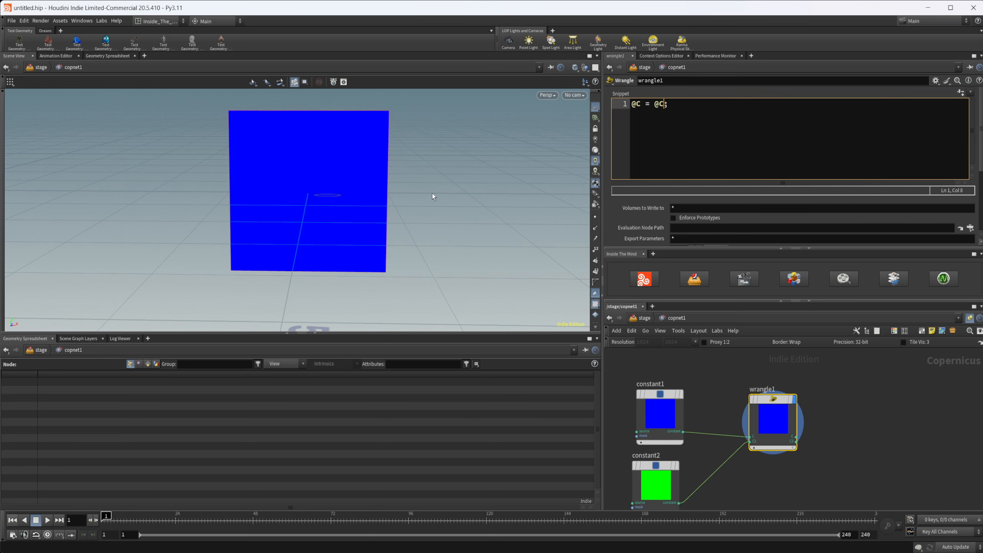
Step: Add two more inputs to the wrangle and set the type of both new inputs to Mono
scroll(738, 431, down, 2)
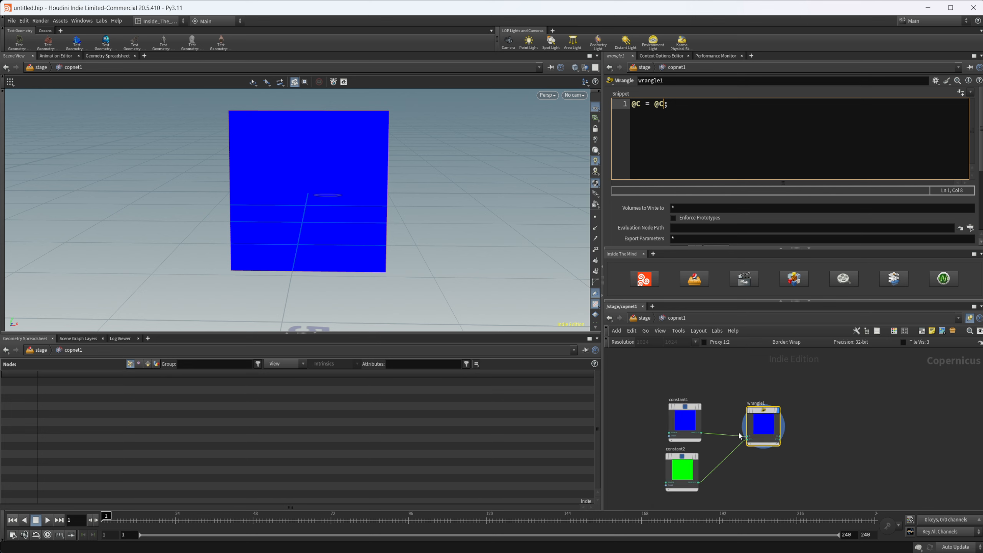
middle_drag(731, 477, 750, 428)
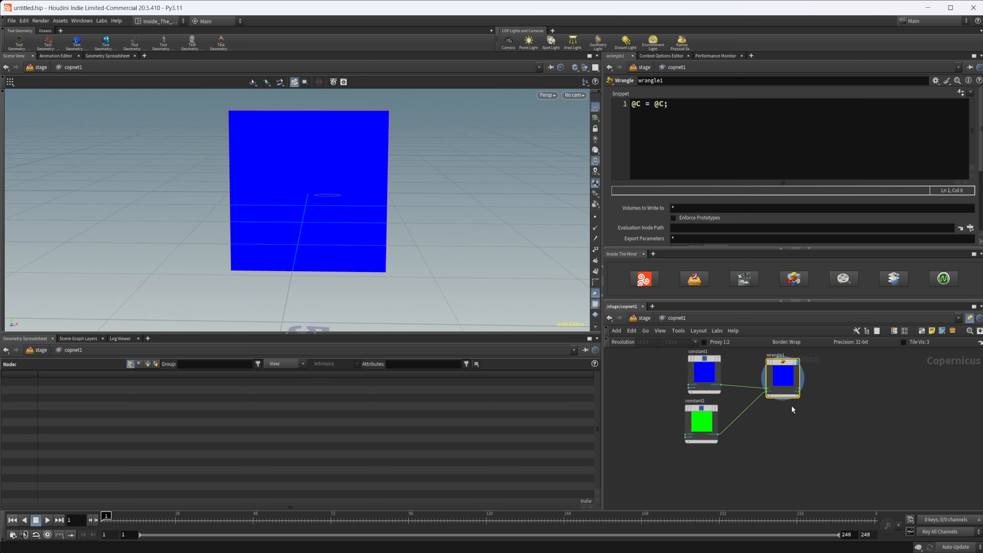
scroll(654, 232, down, 5)
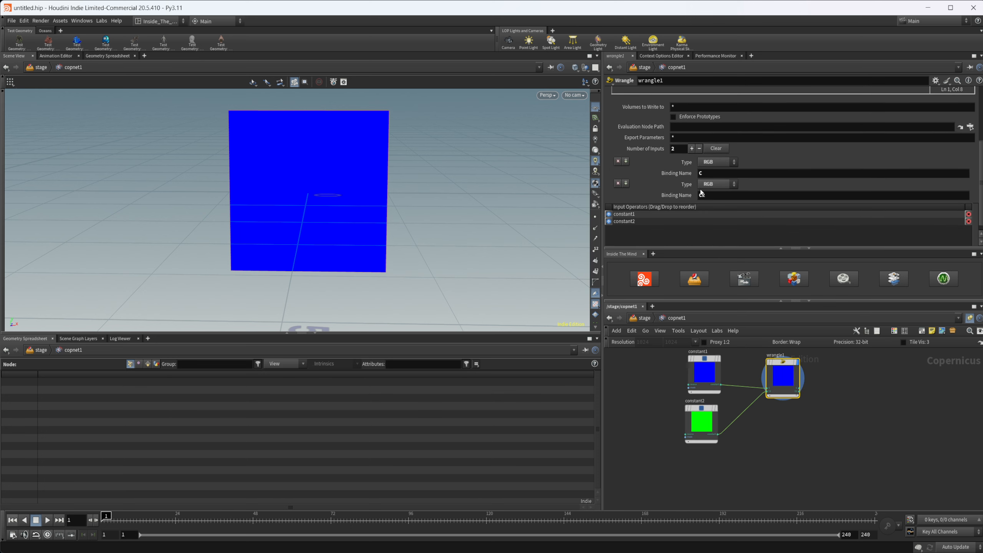
click(692, 149)
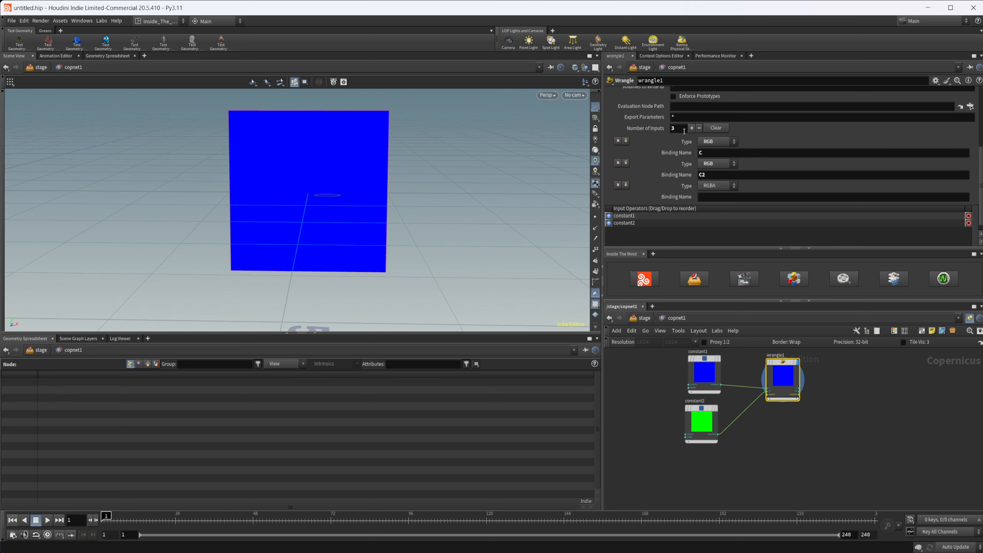
click(691, 129)
click(718, 165)
click(708, 175)
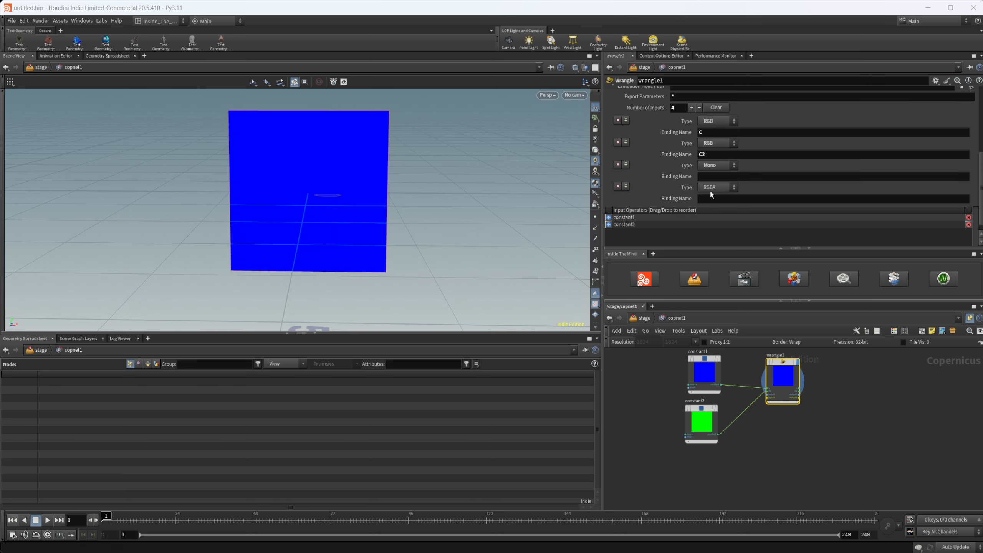
click(717, 187)
click(715, 198)
Step: Name the two Mono input bindings mask and mask2
click(717, 176)
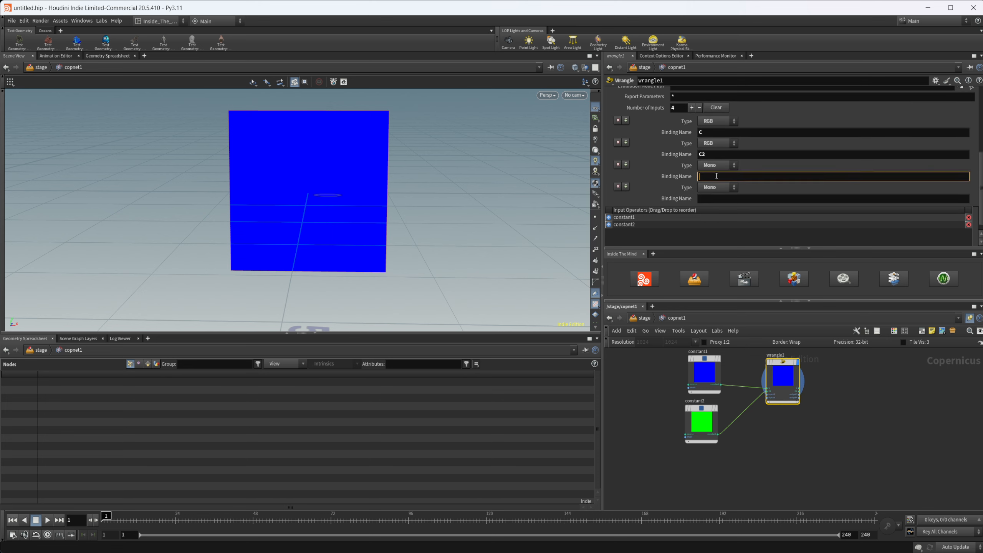
text(mask)
key(Tab)
text(mask2)
key(Return)
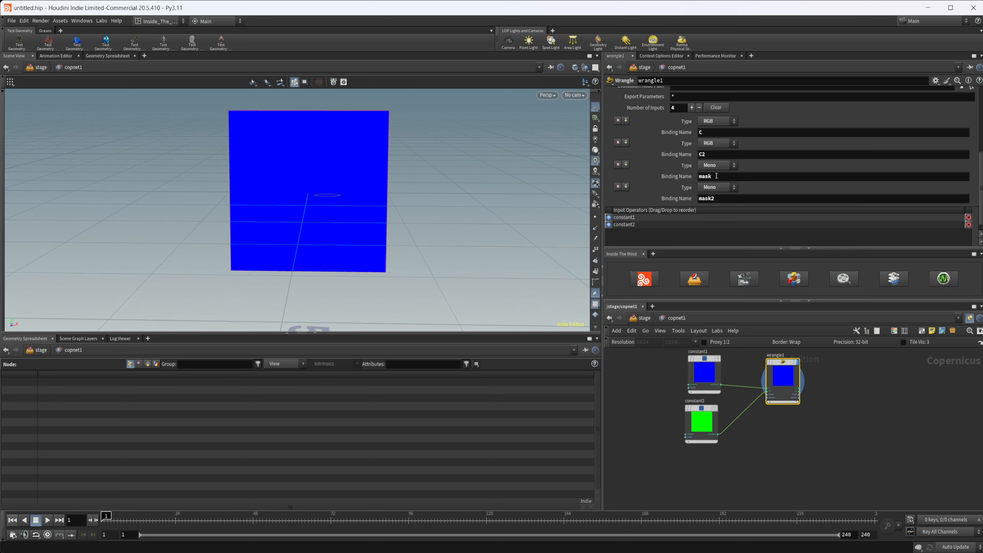
Step: Add an SDF Setup to the network and place it below the constant2 node
key(Tab)
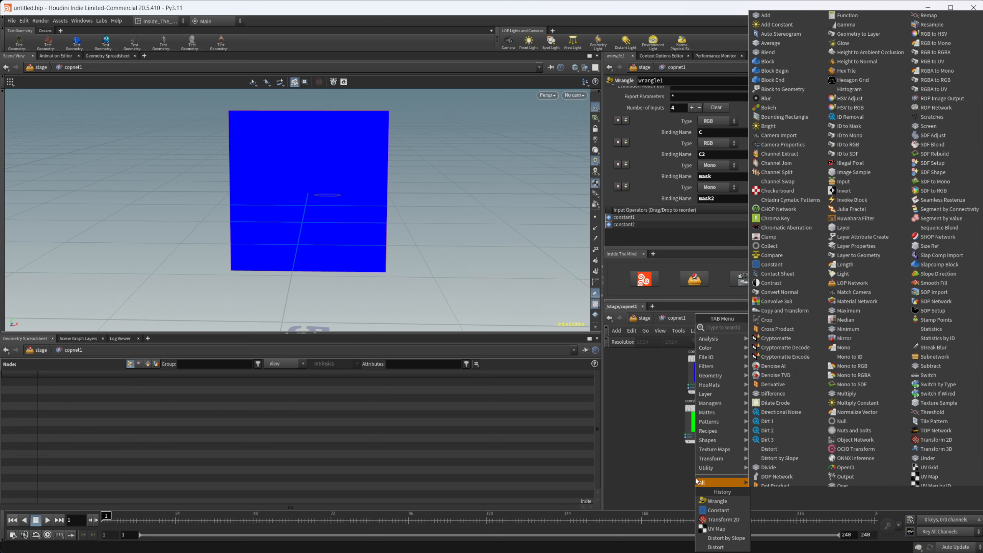
text(sdf se)
key(Down)
key(Return)
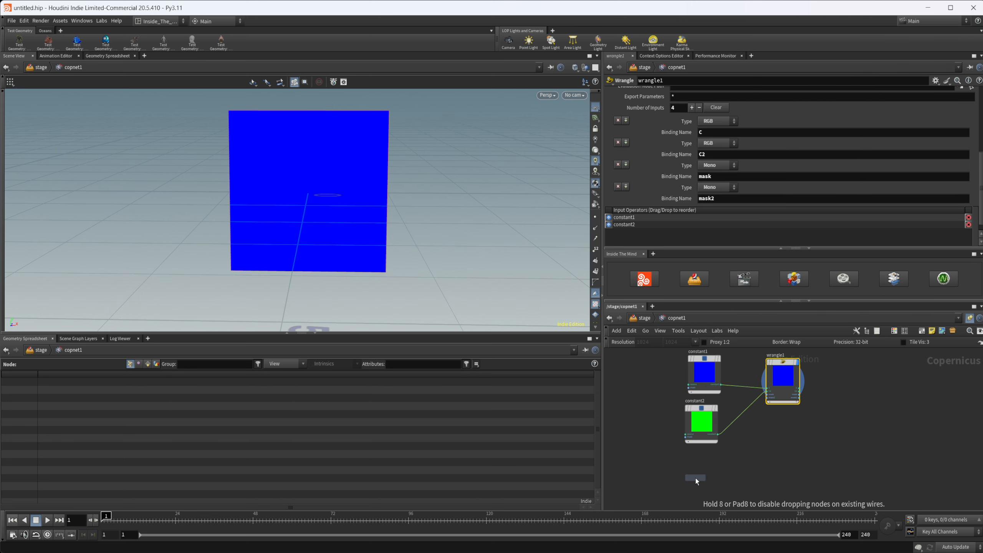
click(696, 478)
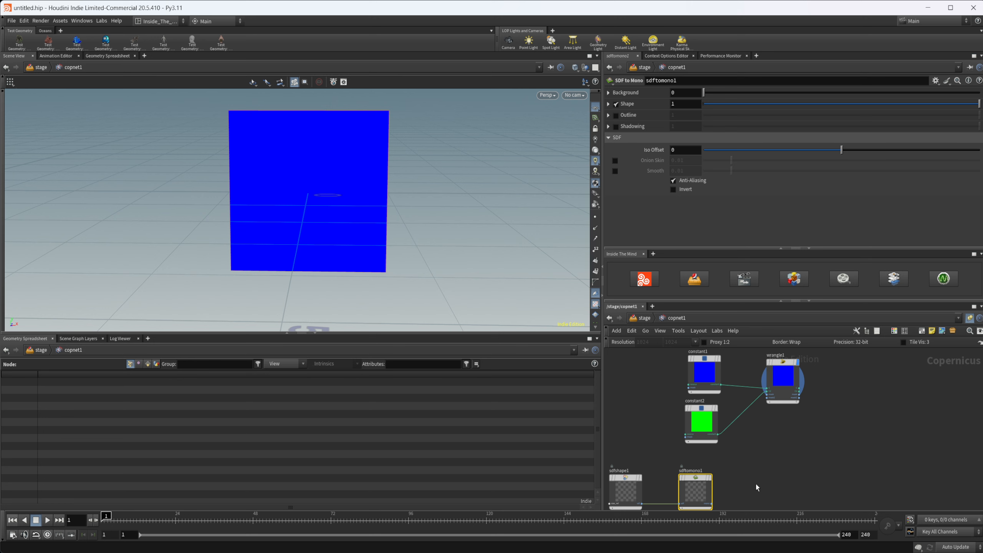
middle_drag(757, 488, 774, 468)
key(Tab)
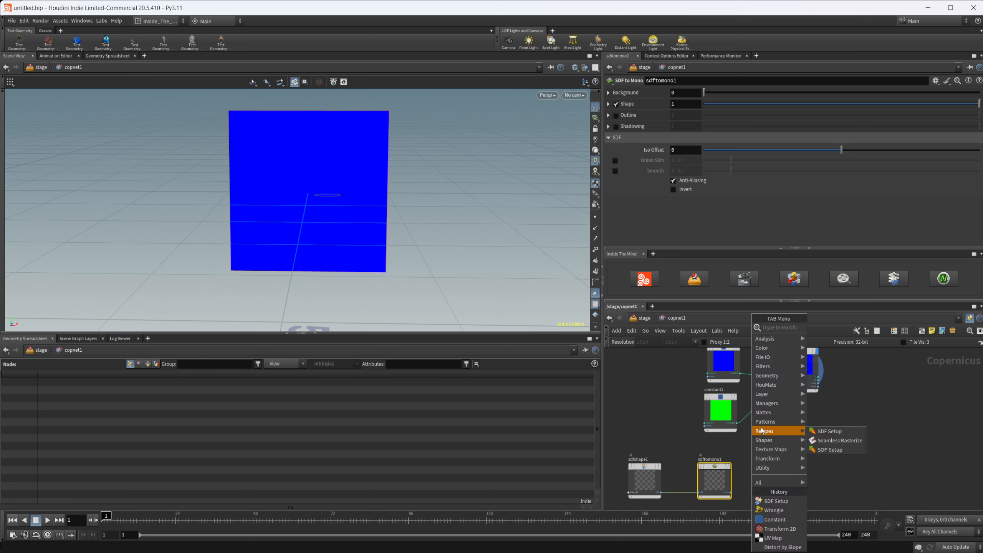
mouse_move(773, 384)
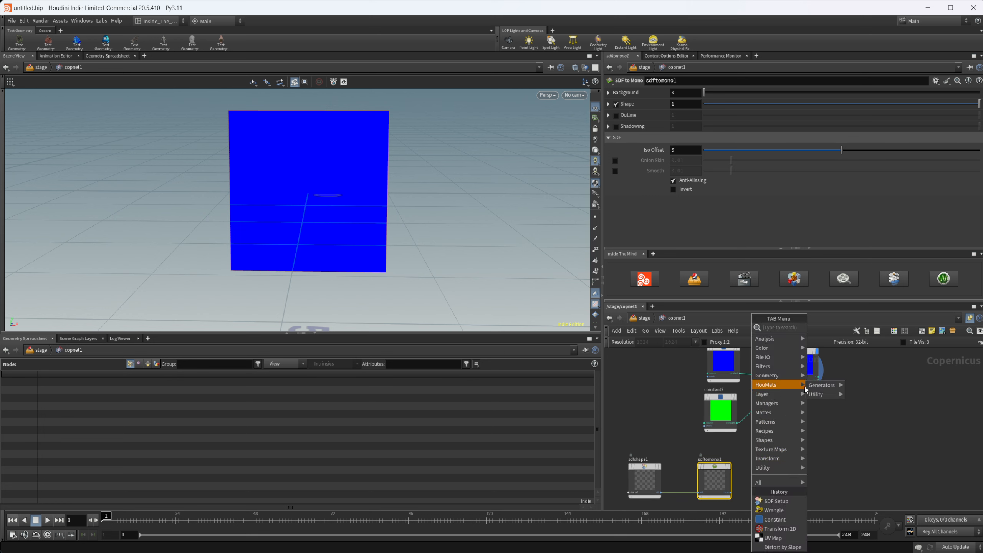
mouse_move(807, 389)
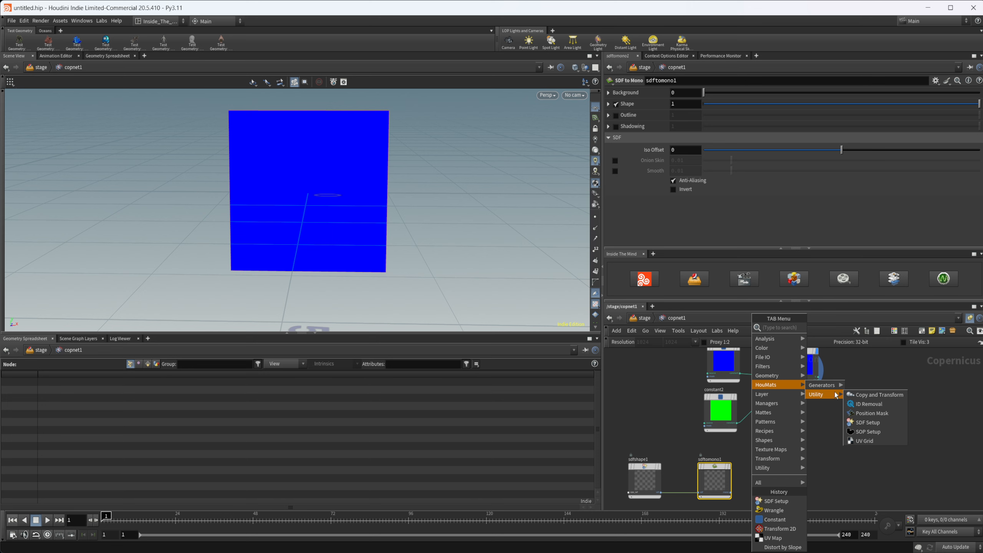
click(700, 453)
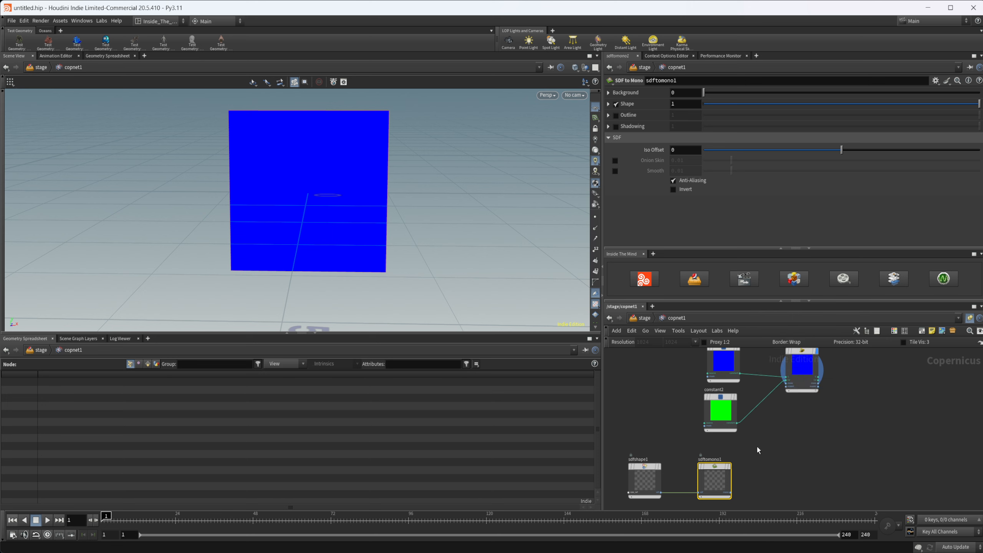
Step: Display the sdftomono1 output and set the circle radius of sdfshape1 to 0.428
scroll(742, 455, up, 3)
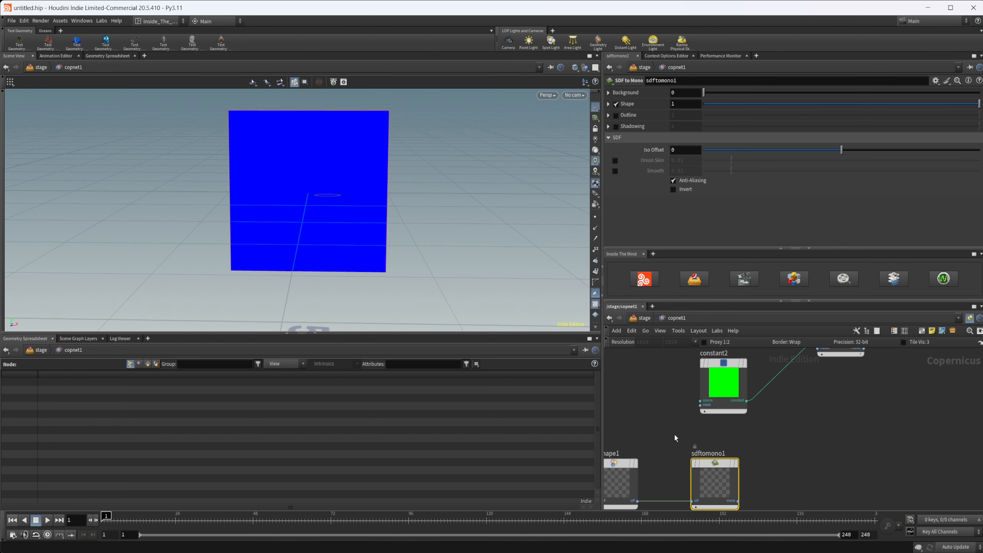
middle_drag(729, 467, 756, 460)
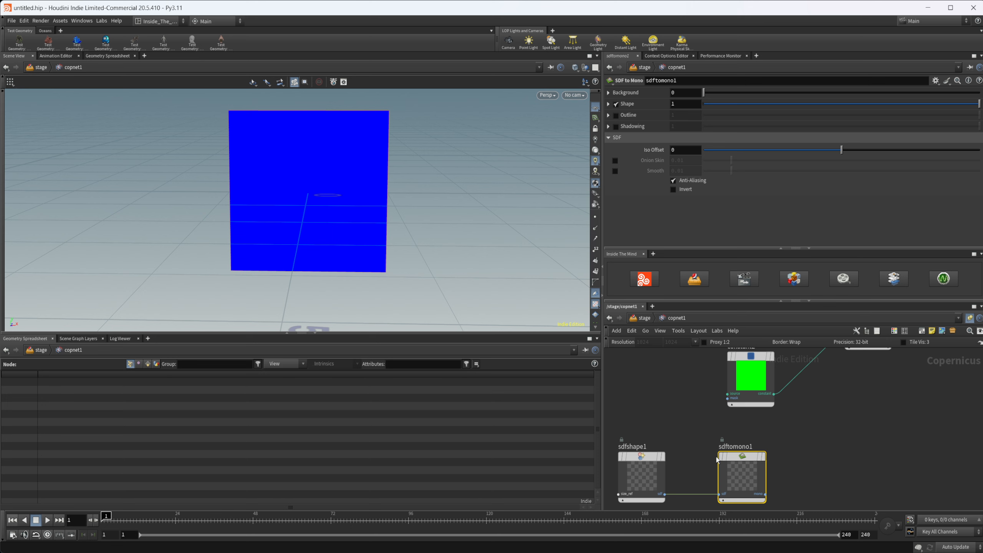
key(r)
click(744, 467)
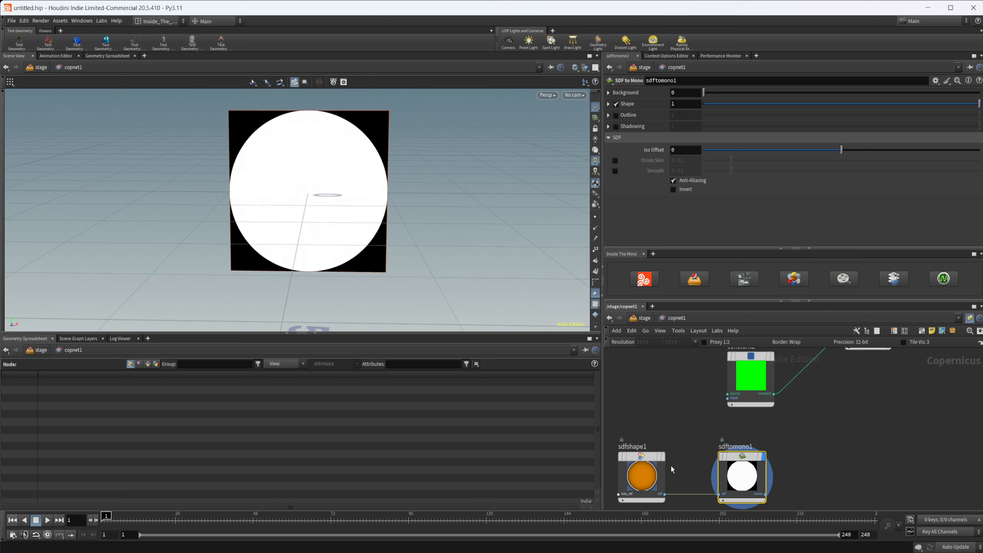
click(642, 471)
drag(862, 128, 822, 128)
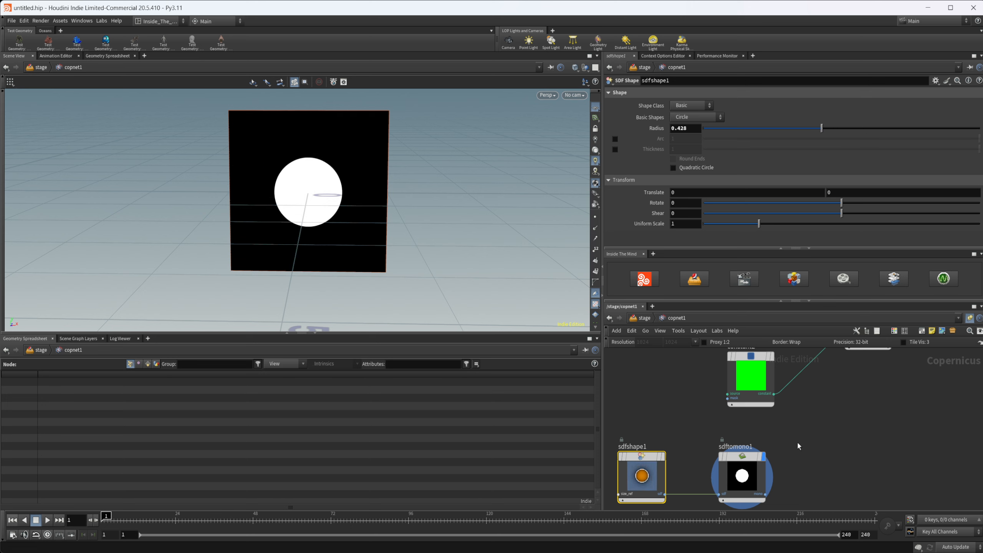
Step: Duplicate the sdfshape1 and sdftomono1 nodes together and place the copies directly below the originals
middle_drag(798, 444, 794, 421)
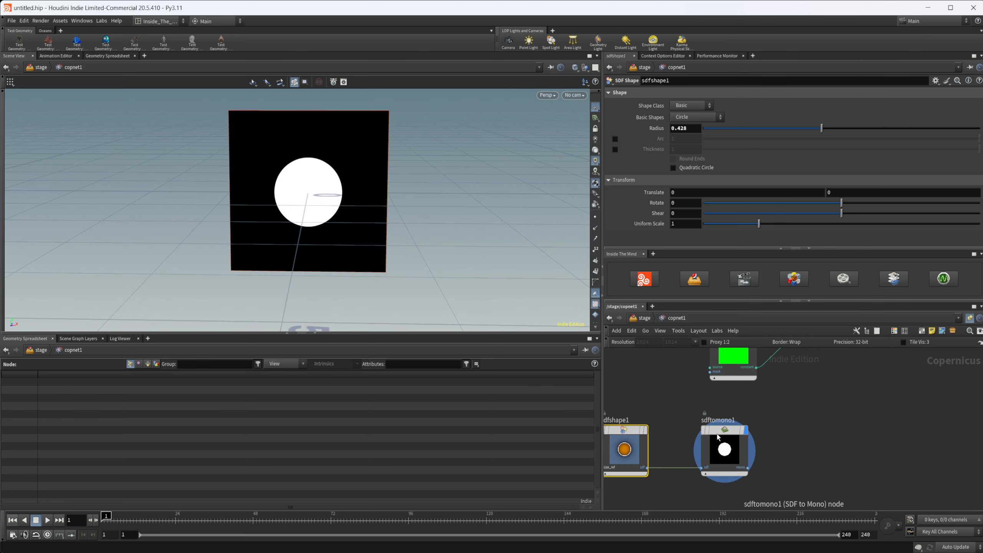
middle_drag(744, 489, 765, 455)
drag(756, 464, 658, 418)
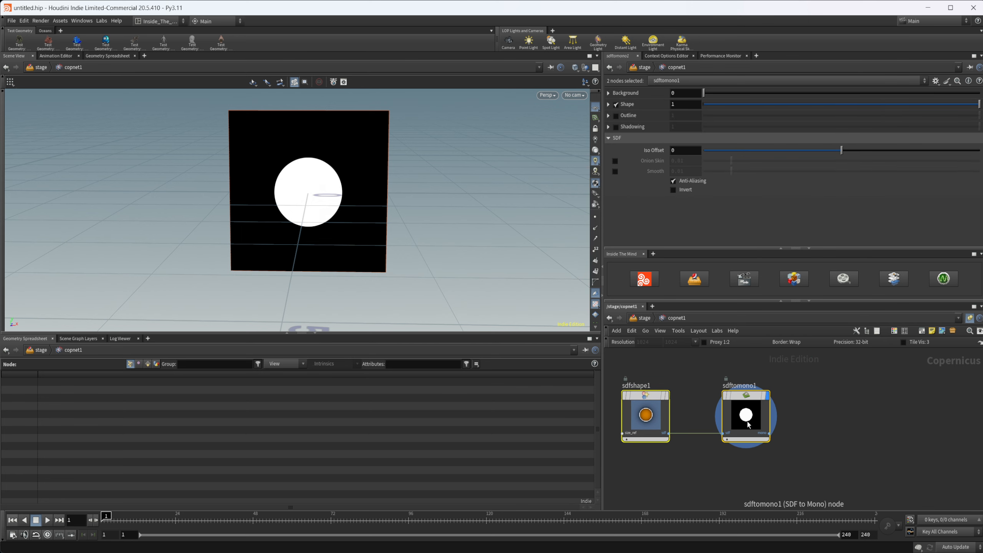
alt+drag(747, 421, 748, 486)
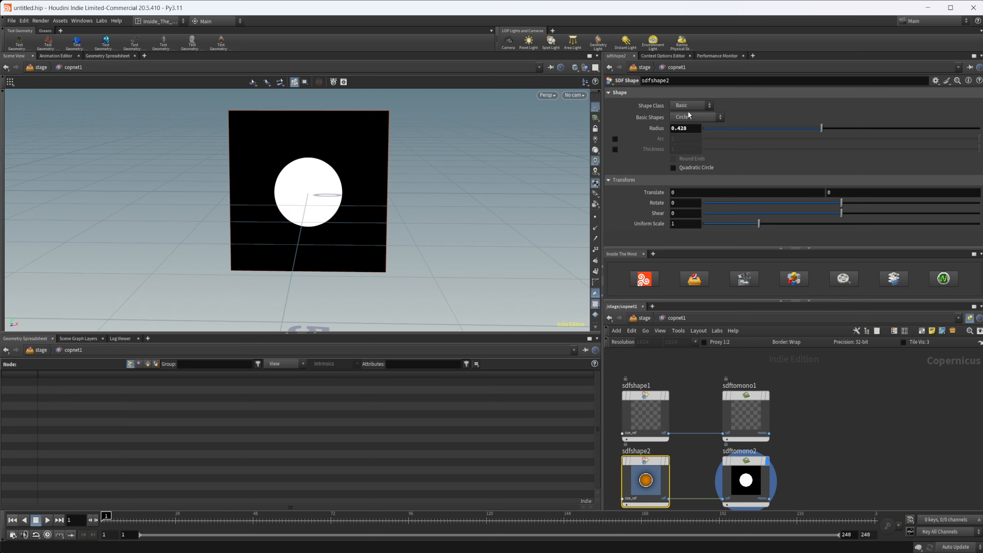
Step: Change the basic shape of sdfshape2 to Star and set its radius to 0.366
click(691, 106)
click(683, 115)
click(692, 118)
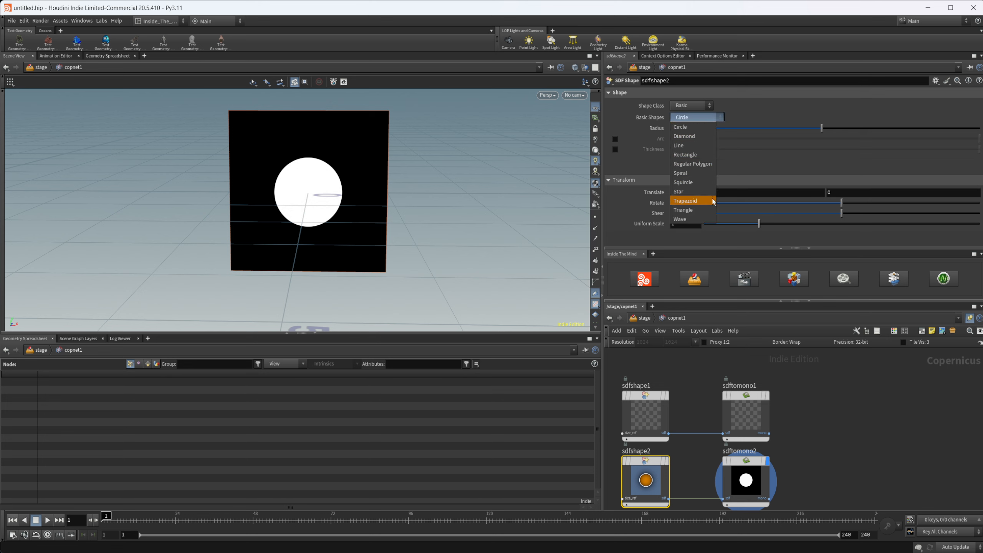
click(703, 190)
drag(923, 132, 804, 132)
Step: Connect the sdftomono1 output to the wrangle's mask input and the sdftomono2 output to its mask2 input
middle_drag(825, 402, 773, 460)
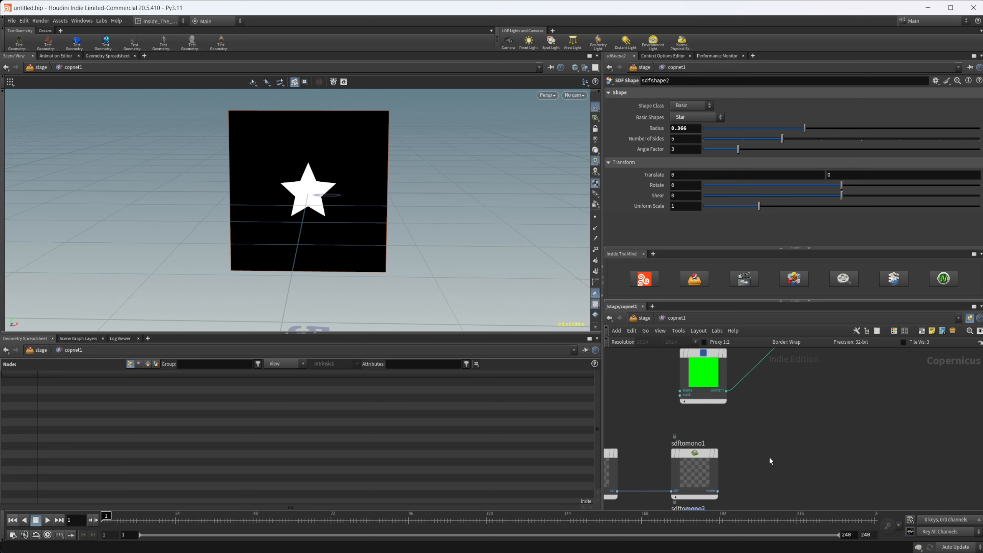
click(718, 492)
middle_drag(735, 418, 759, 400)
click(775, 406)
middle_drag(726, 479, 725, 549)
click(717, 452)
click(770, 362)
middle_drag(783, 376, 783, 412)
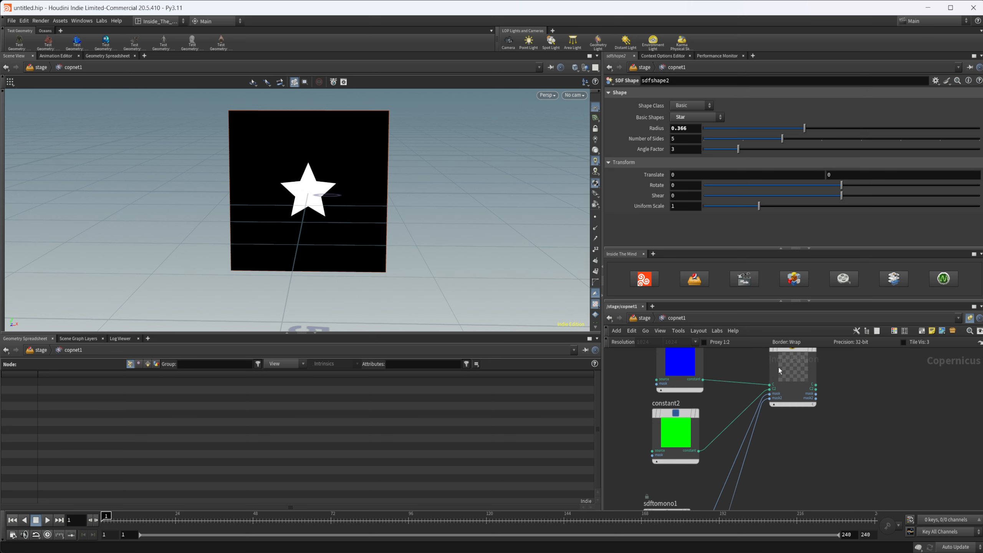
click(779, 371)
scroll(654, 181, up, 3)
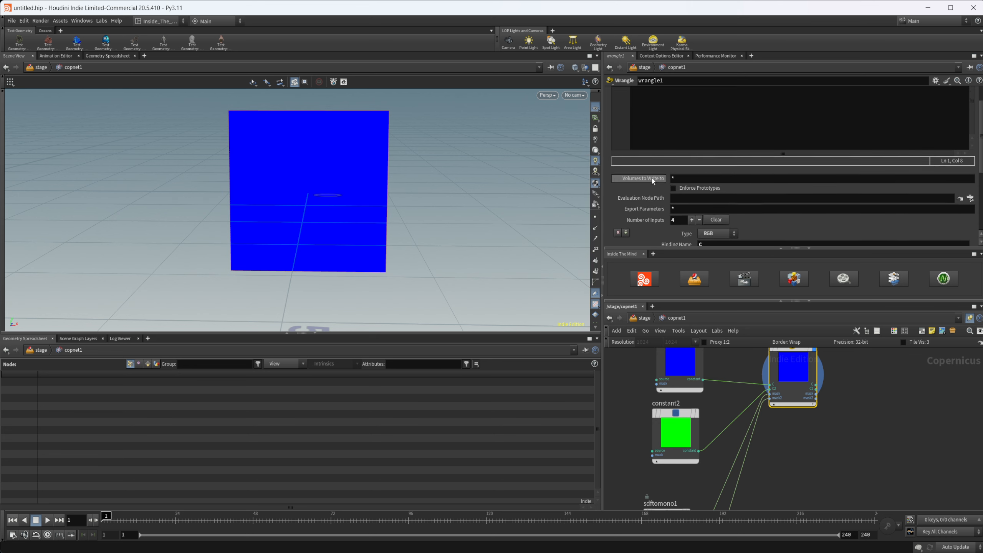
scroll(681, 208, up, 1)
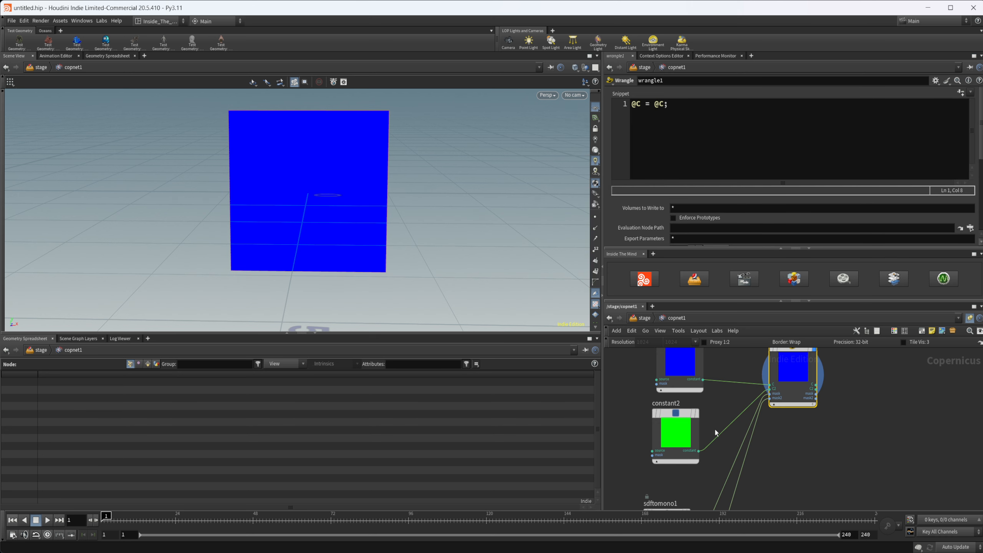
click(688, 108)
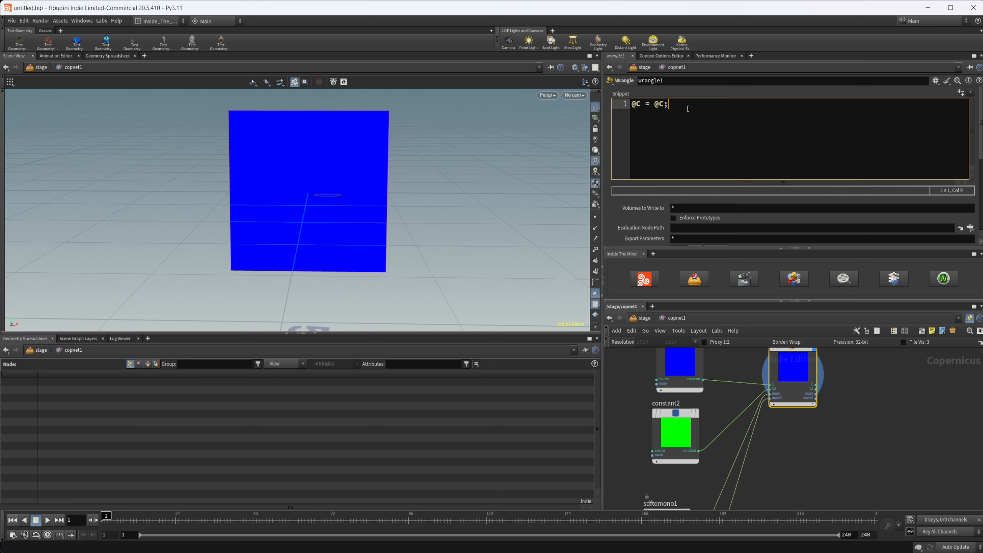
key(BackSpace)
key(BackSpace)
key(BackSpace)
text(lerp()
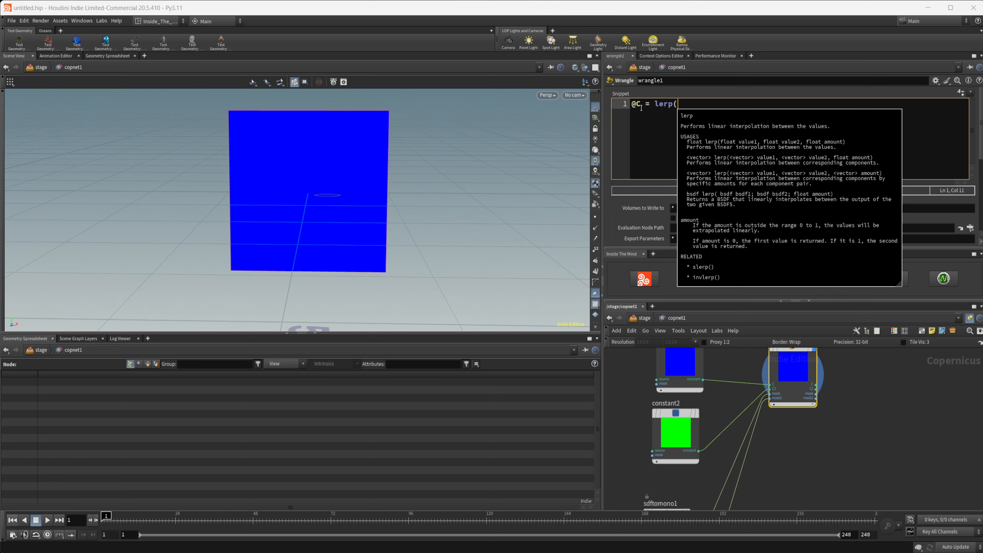
text(@C)
text(,)
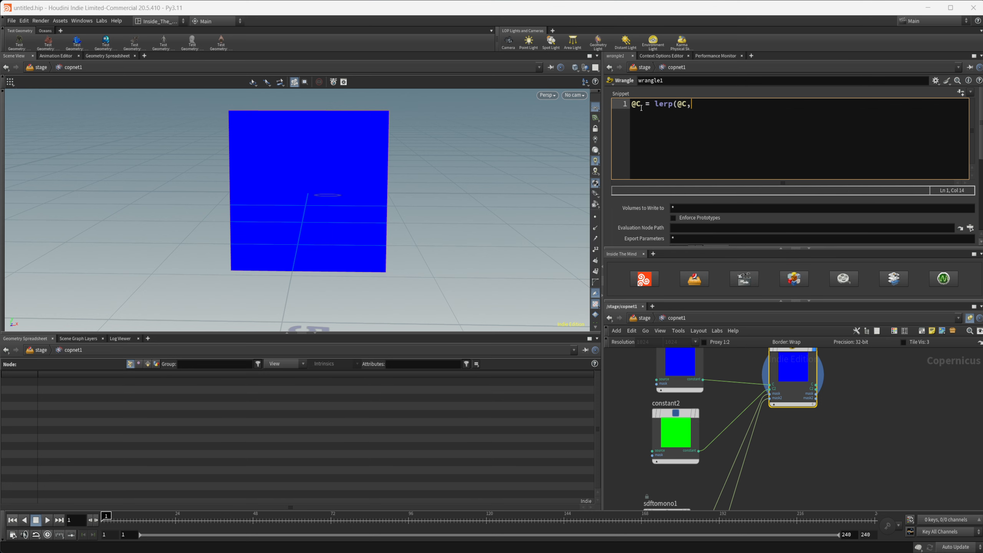
text(@C2,@mask);)
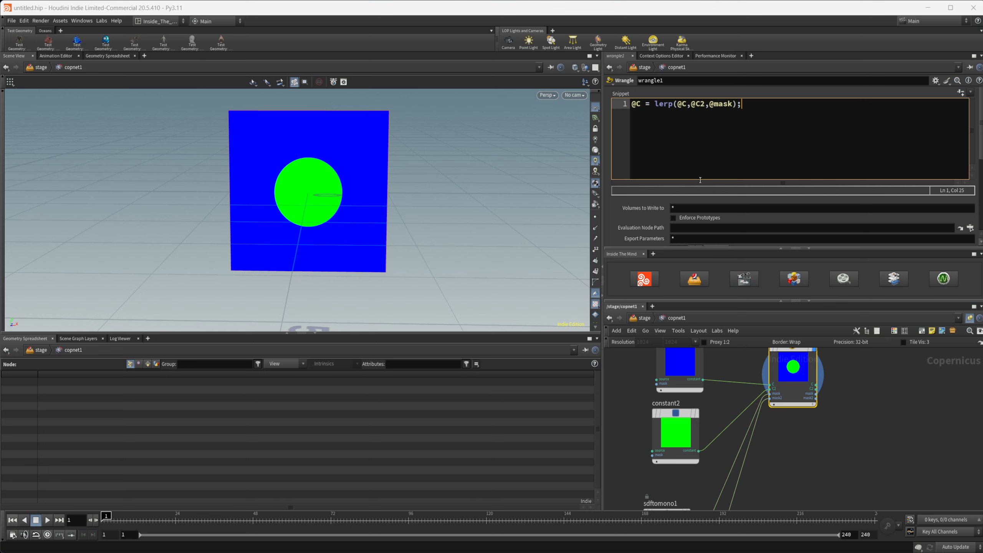
Step: Try a Blur node with size 1.105 between sdftomono1 and the wrangle's mask input, and delete it again
middle_drag(809, 459, 816, 406)
scroll(797, 424, down, 1)
middle_drag(783, 458, 759, 450)
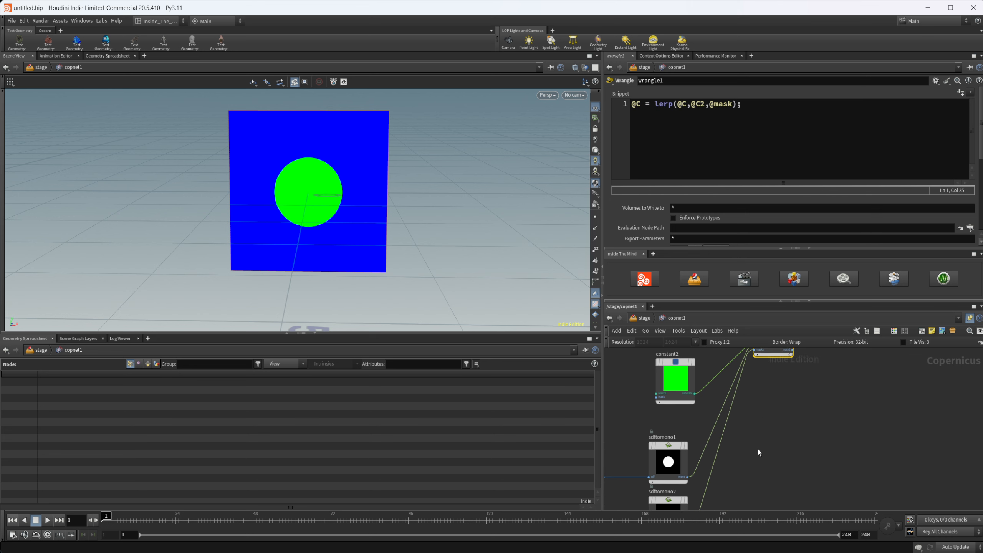
key(Tab)
text(blend)
key(Return)
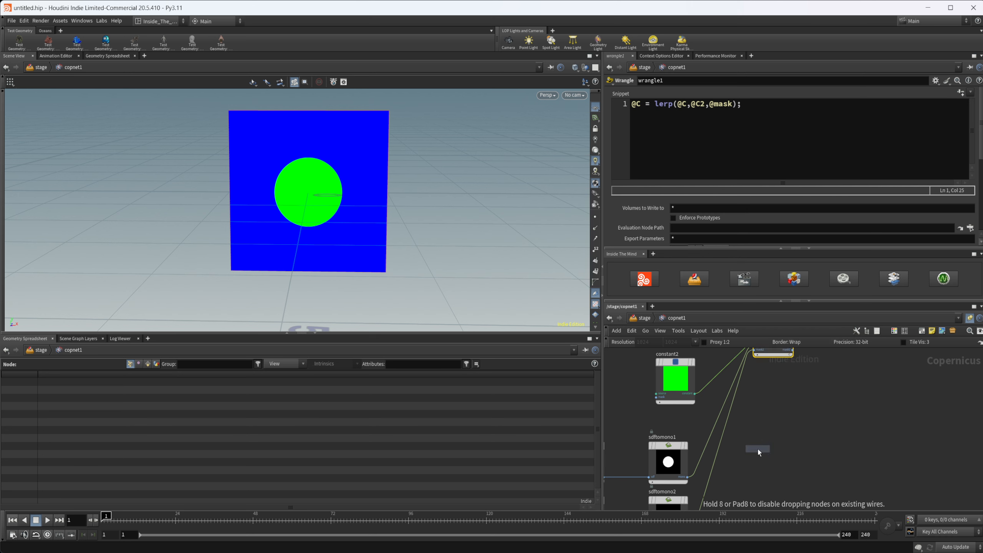
click(712, 443)
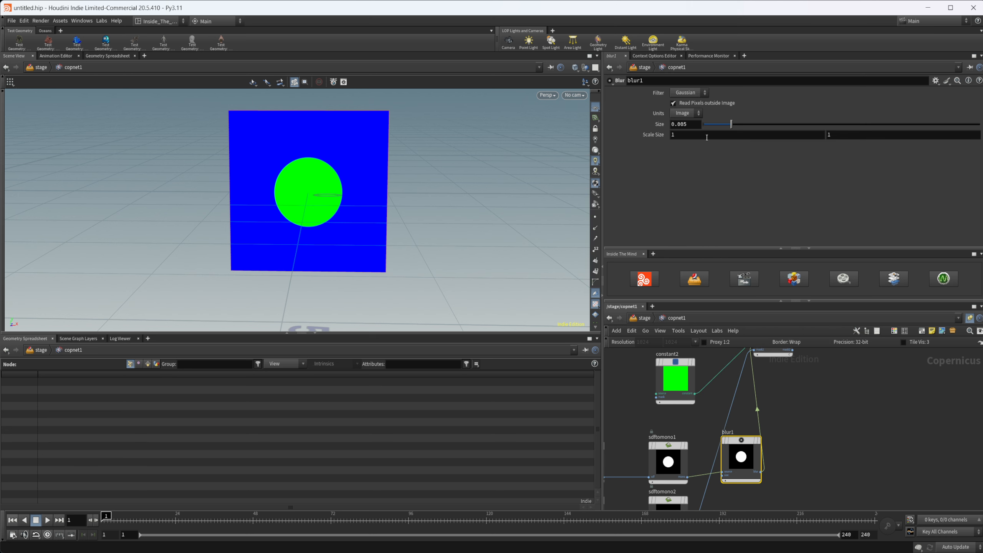
middle_drag(693, 125, 727, 125)
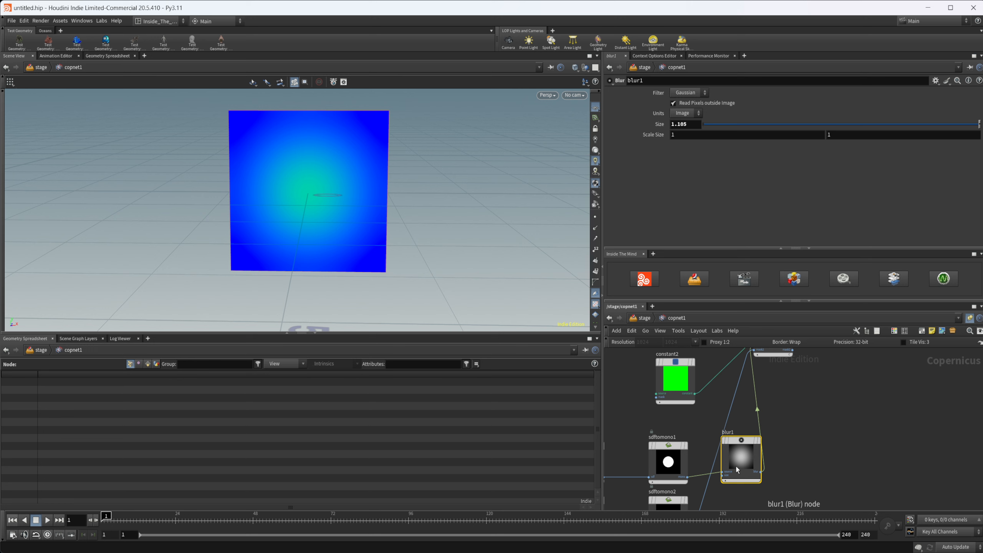
key(Delete)
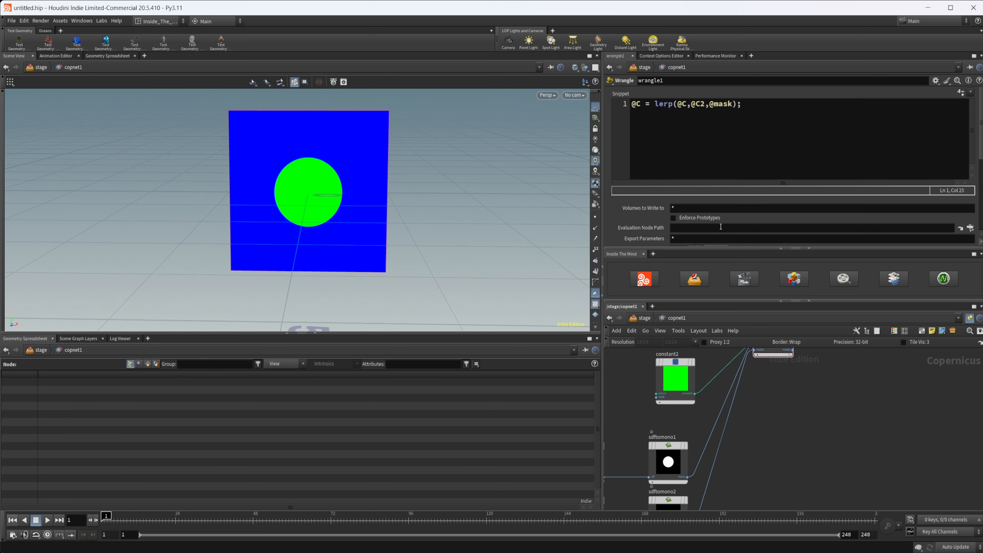
middle_drag(757, 466, 819, 450)
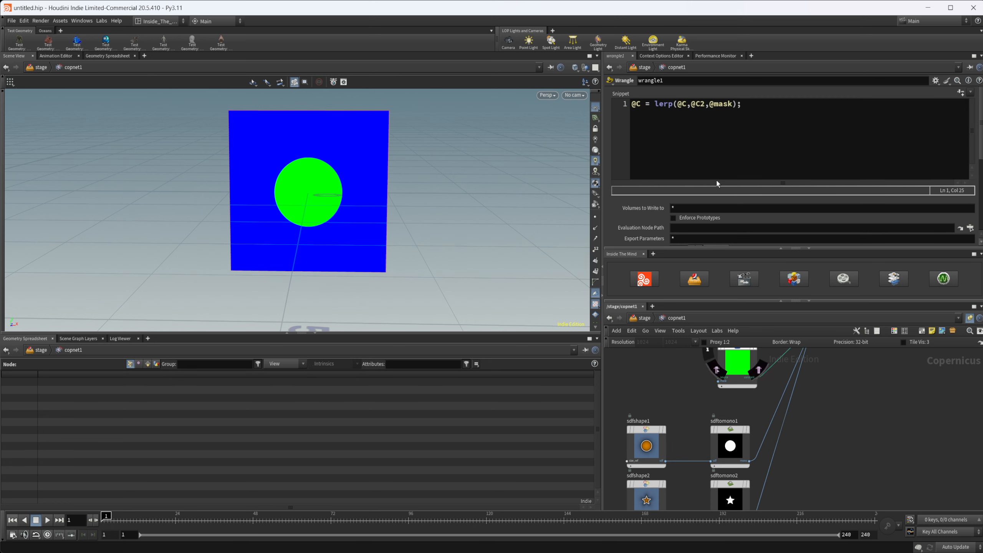
middle_drag(835, 366, 817, 392)
click(639, 108)
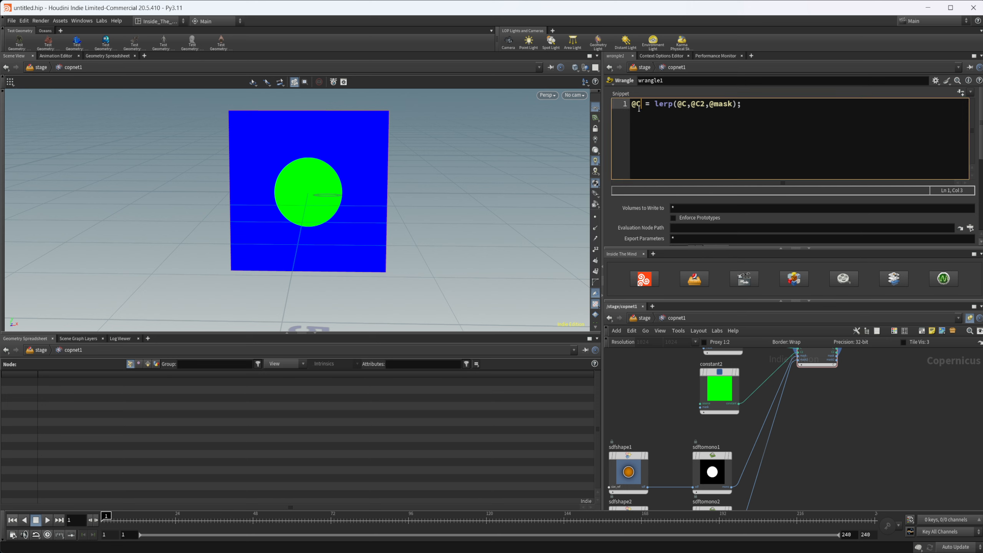
key(Return)
key(Return)
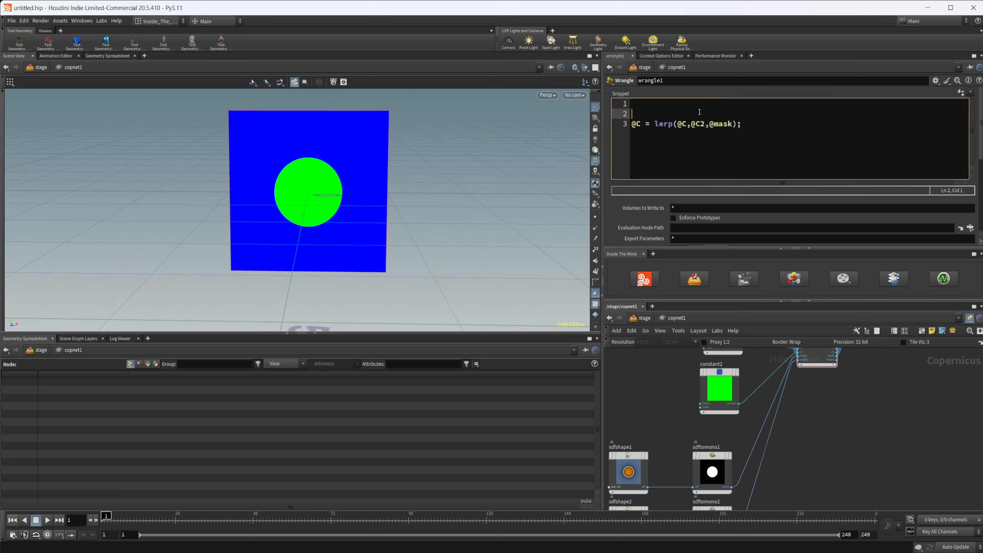
key(Up)
key(Up)
text(@mask)
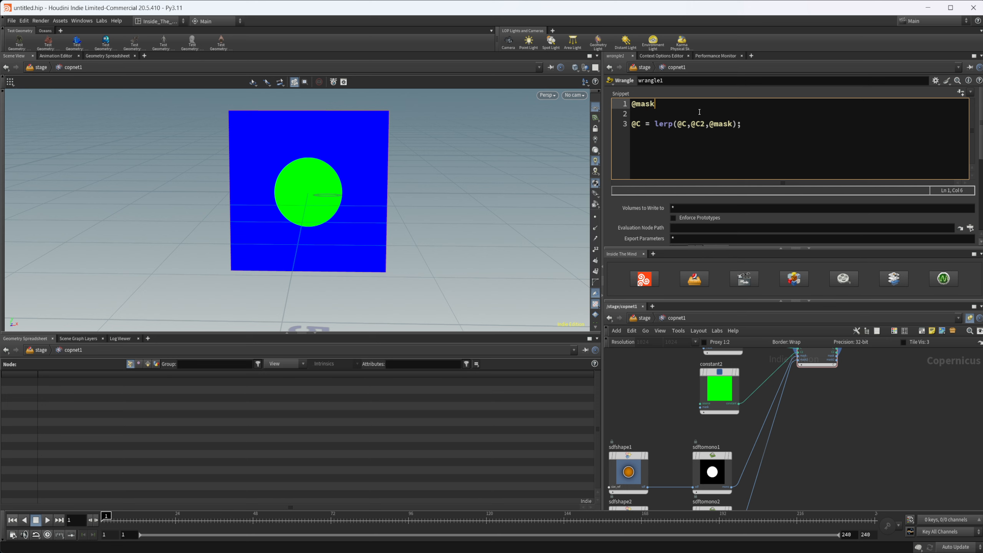
text( = @)
text(mask - @mask2;)
click(383, 198)
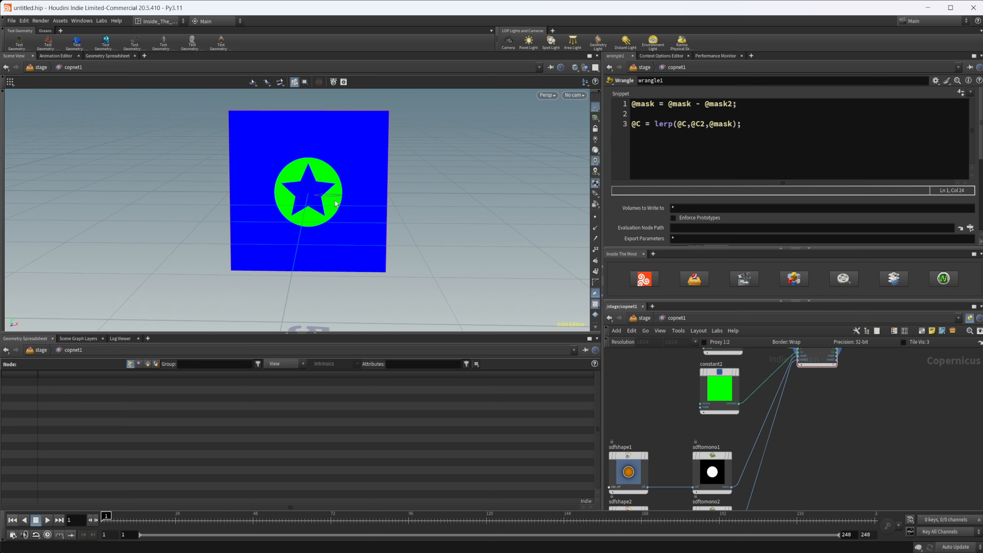
Step: Enlarge the star of sdfshape2 to a radius of about 0.76
scroll(336, 200, up, 3)
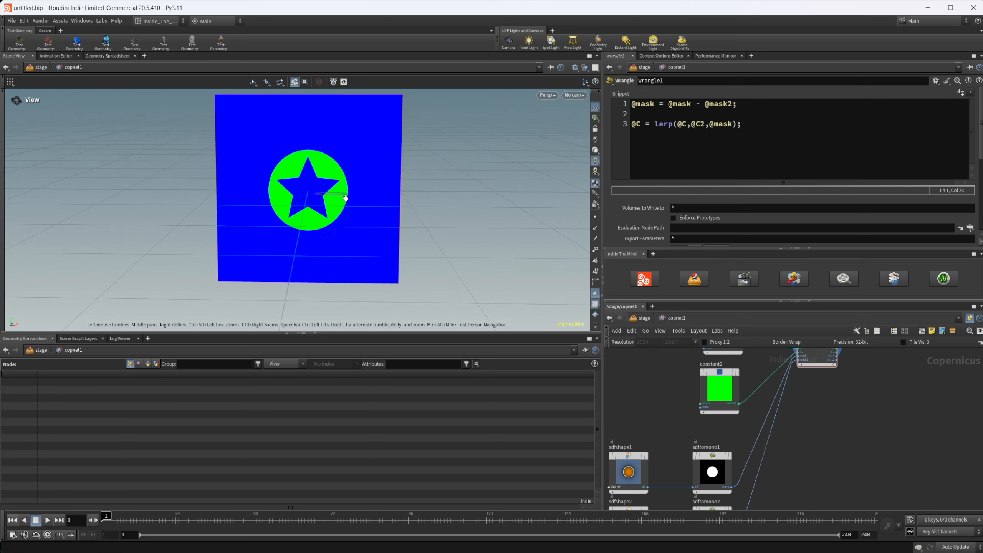
middle_drag(787, 447, 788, 395)
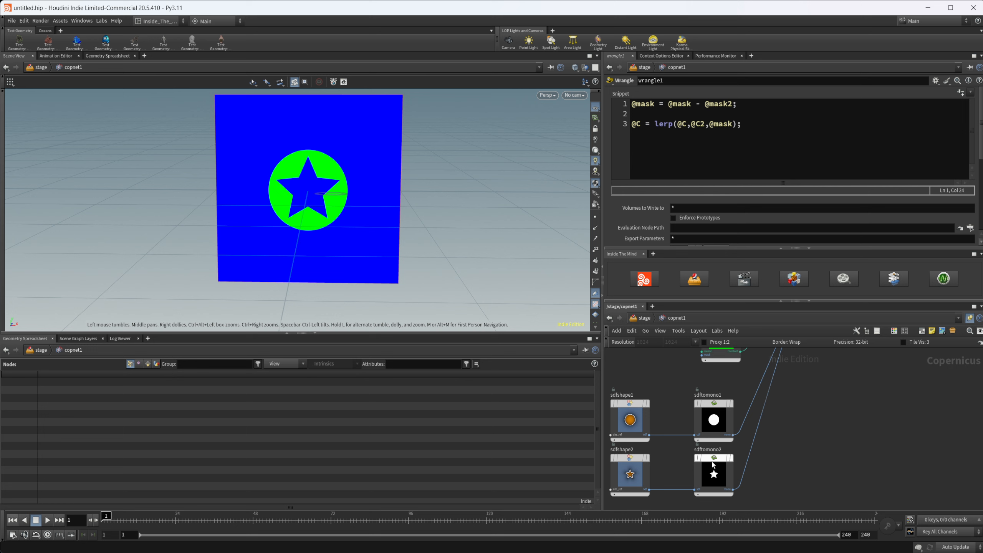
click(630, 473)
drag(813, 132, 918, 133)
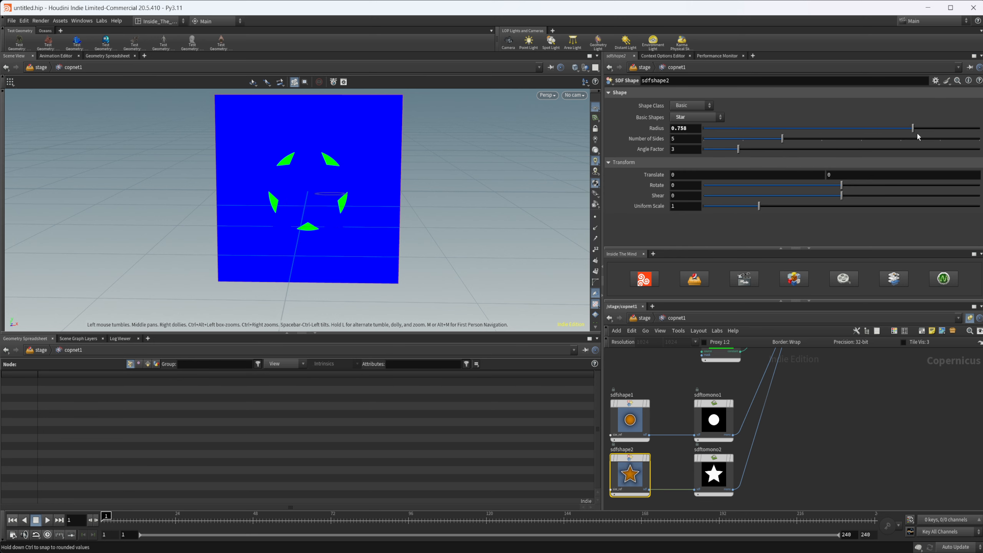
middle_drag(806, 427, 773, 436)
click(780, 371)
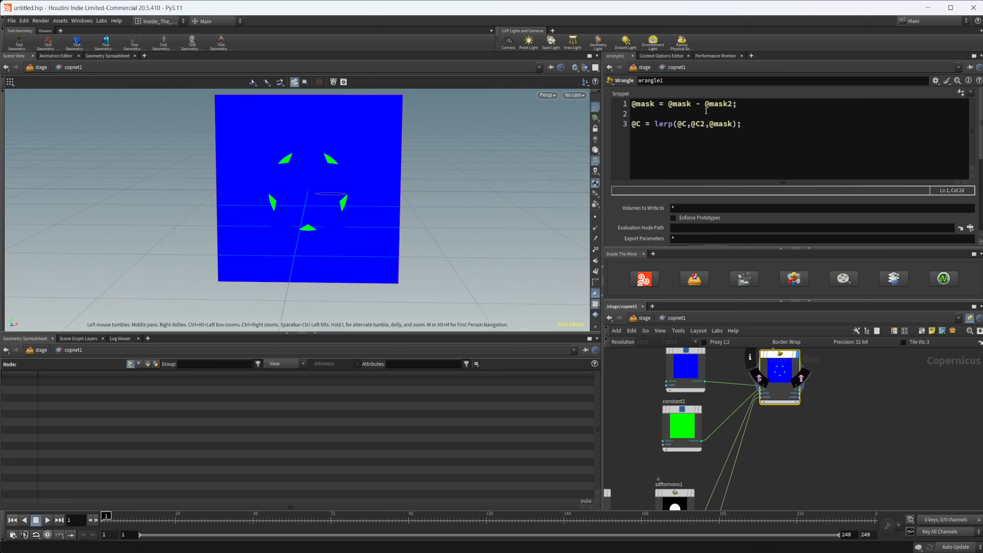
click(703, 103)
key(BackSpace)
text(+)
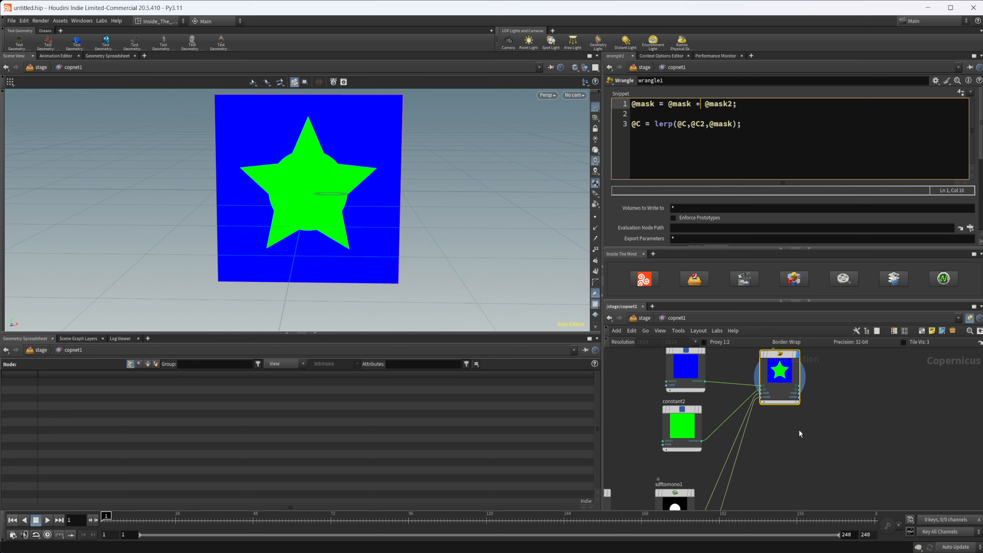
Step: Try a Blend node below the wrangle, look through its blend modes, and delete the node again
key(Tab)
text(blend)
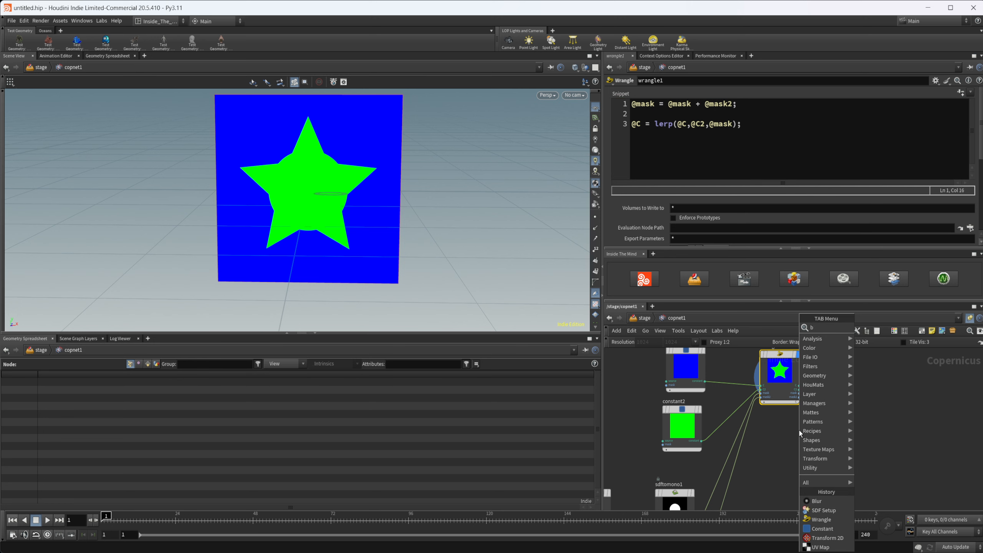
key(Return)
click(799, 430)
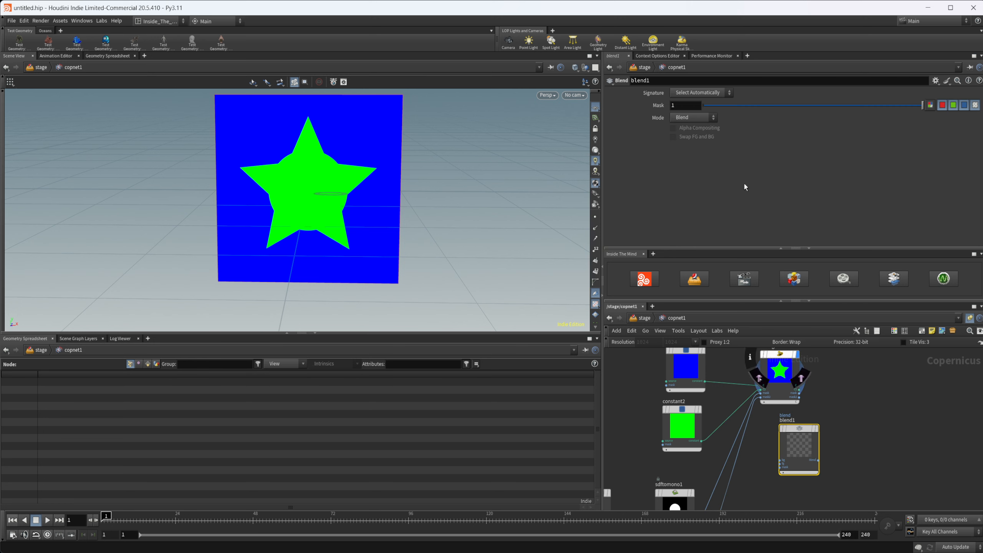
click(695, 119)
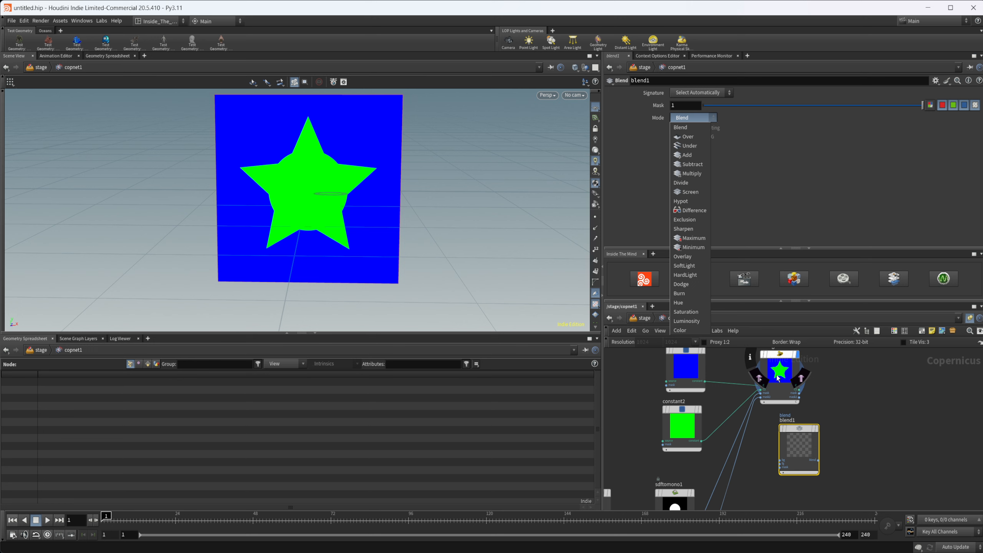
click(862, 411)
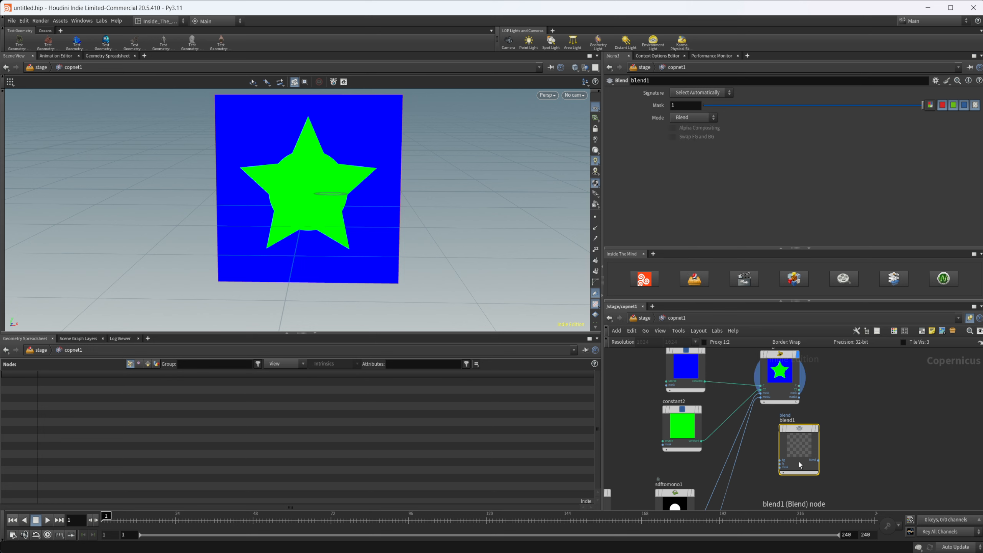
key(Delete)
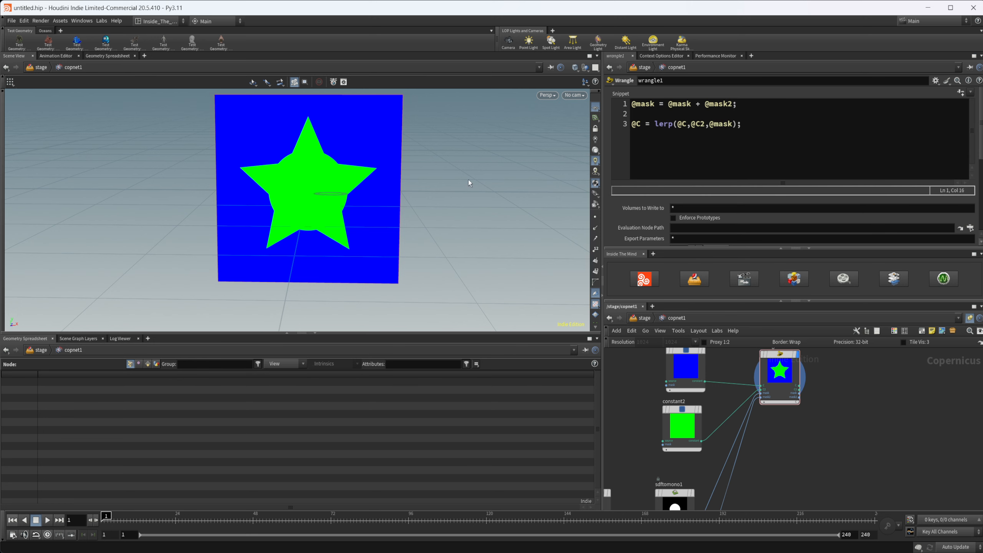
Step: Add a Fractal Noise node beside the SDF mono nodes and display its output
scroll(805, 427, down, 2)
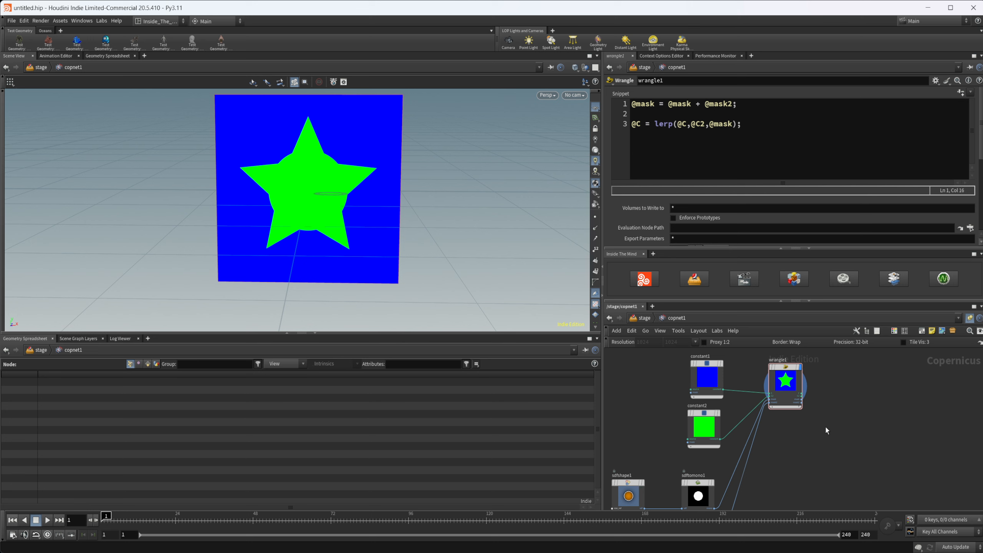
scroll(782, 436, down, 3)
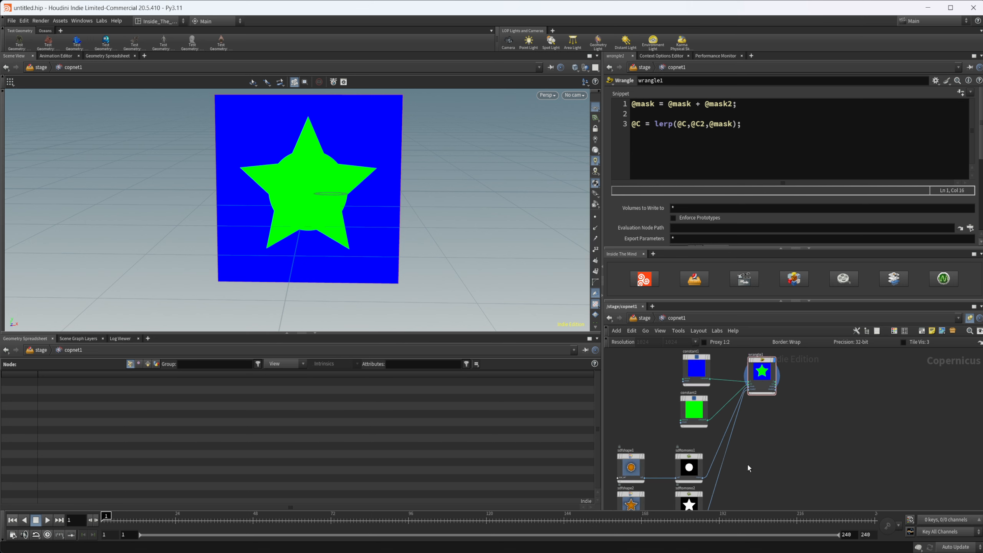
middle_drag(748, 466, 736, 427)
key(Tab)
text(fra)
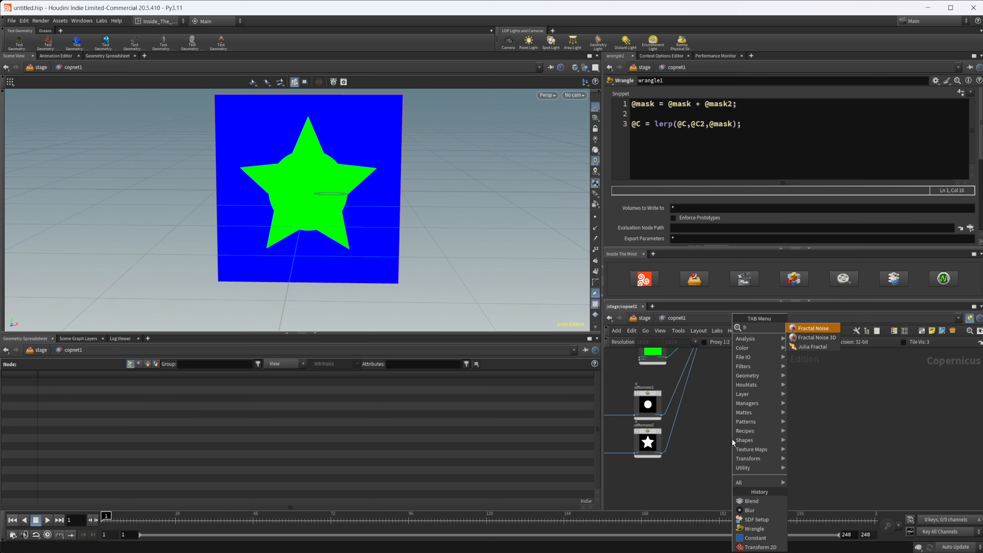
key(Return)
click(731, 438)
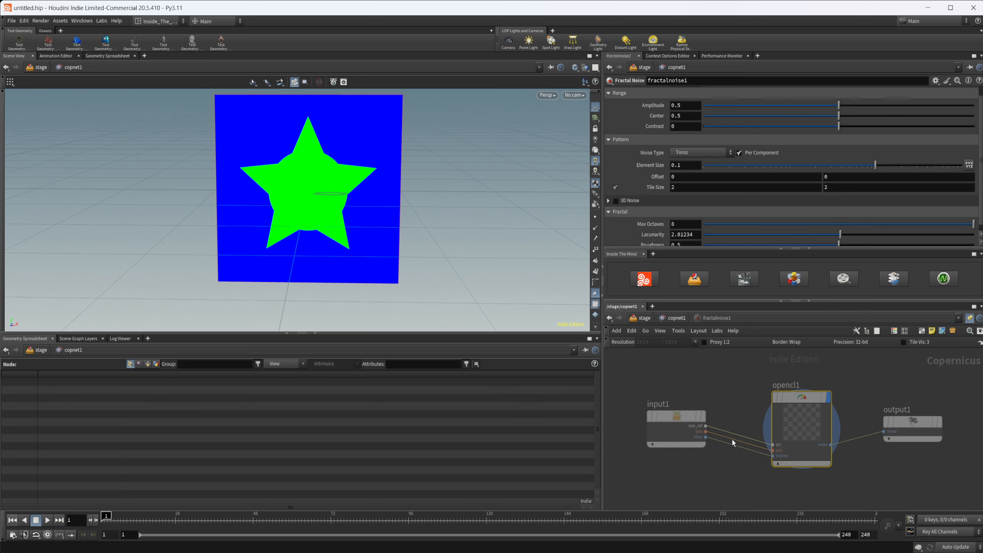
key(r)
click(725, 447)
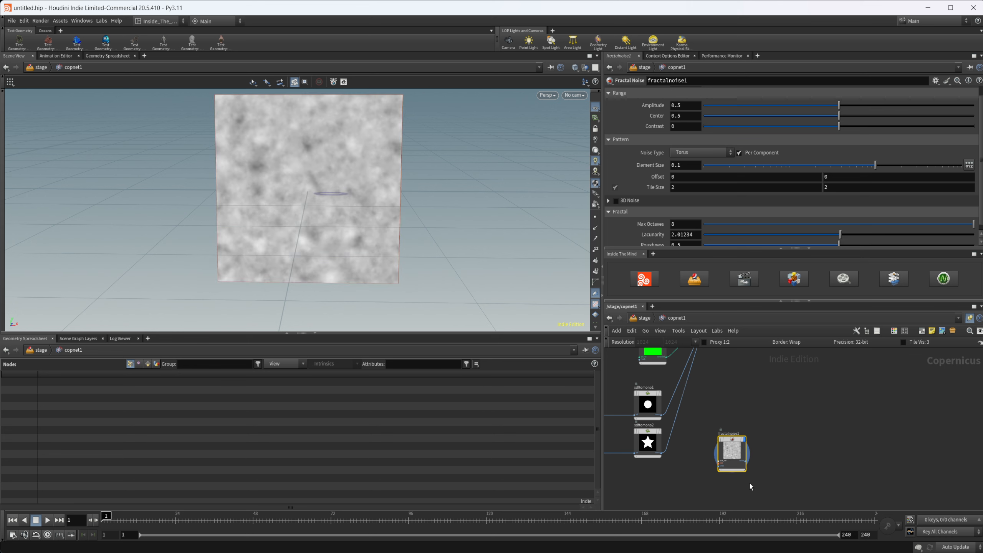
Step: Set the fractal noise to amplitude 0.89, element size about 0.205 and contrast 0.636
drag(839, 105, 944, 104)
drag(876, 165, 902, 166)
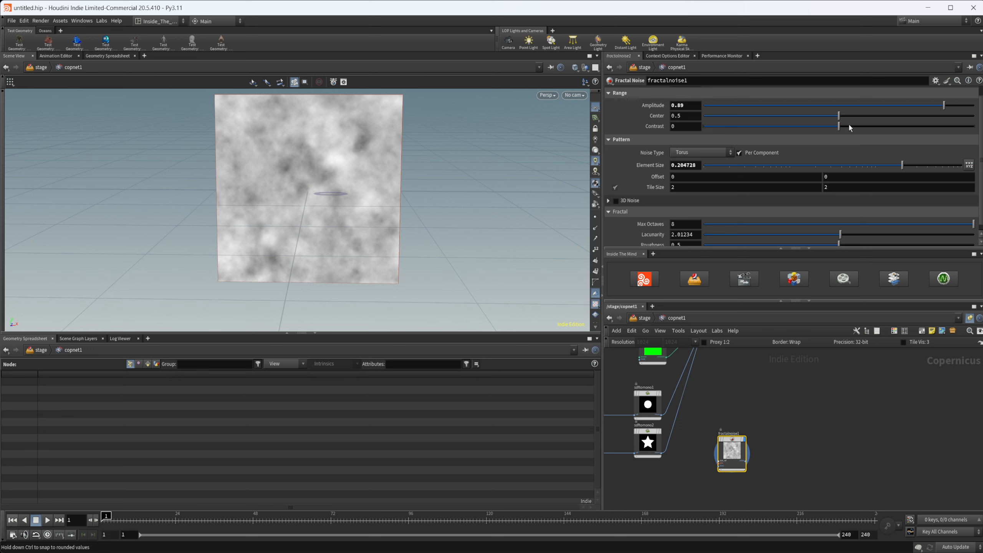
drag(850, 128, 925, 129)
Step: Add a Distort node beside fractalnoise1 and wire the noise output into its source input
middle_drag(793, 424, 775, 420)
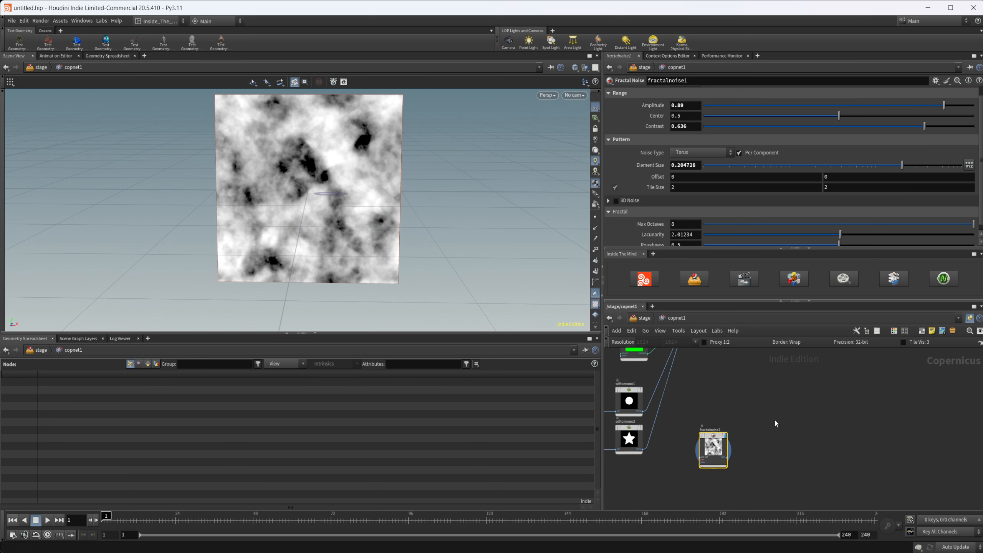
key(Tab)
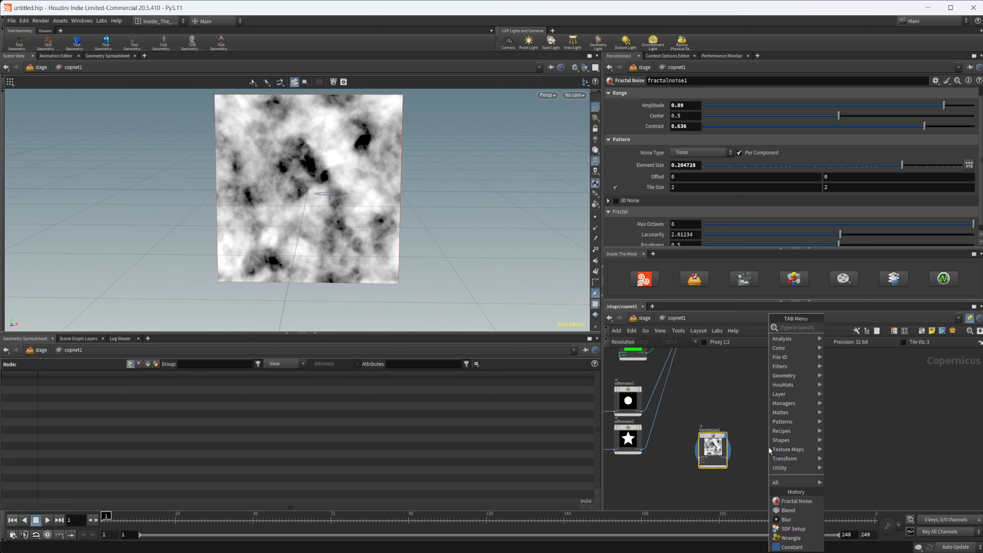
text(dis)
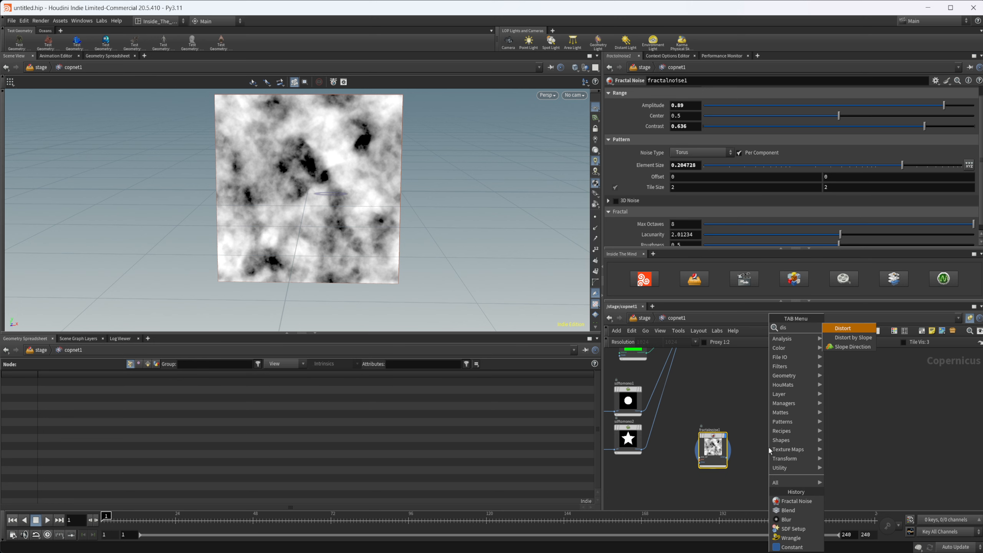
key(Return)
click(829, 431)
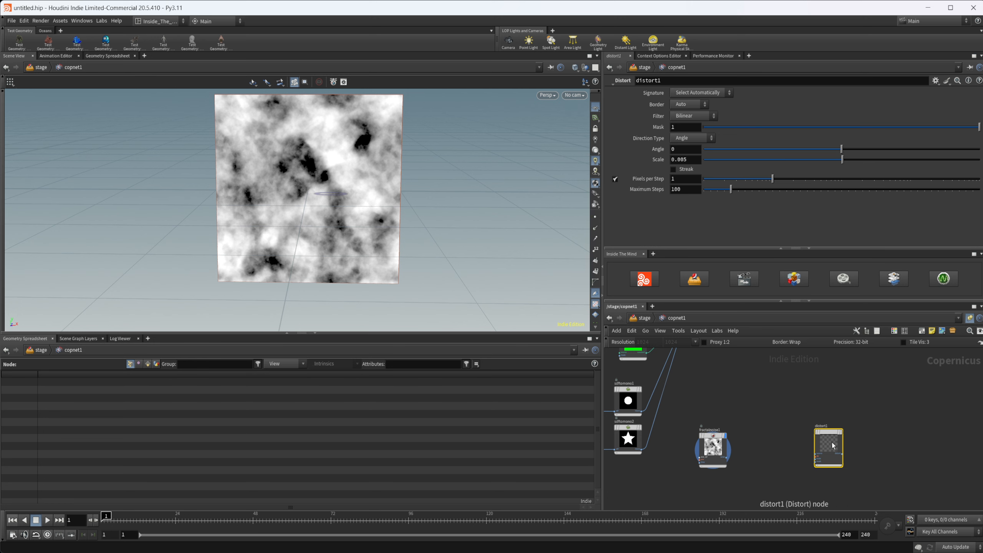
drag(831, 445, 836, 419)
middle_drag(743, 474, 740, 454)
scroll(741, 454, up, 3)
drag(716, 434, 832, 413)
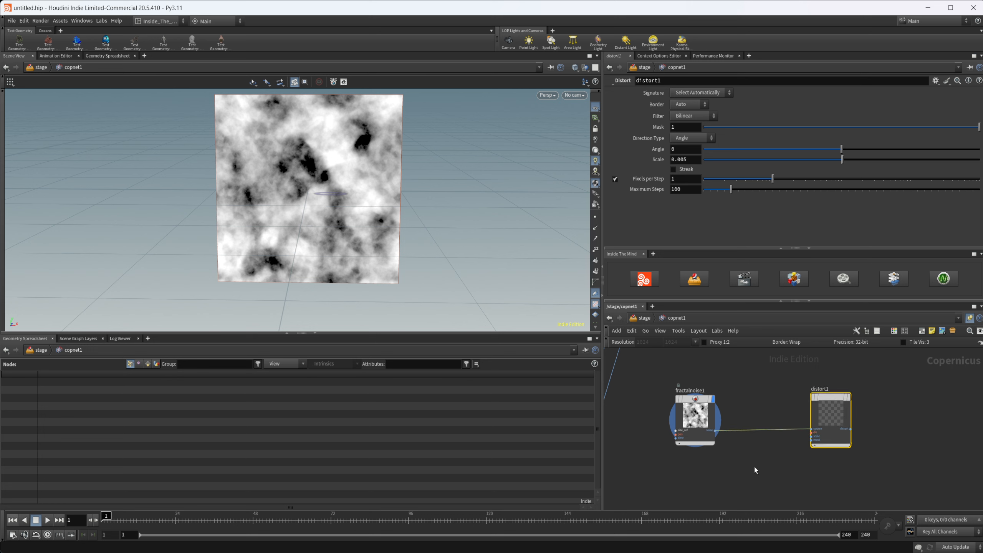
Step: Add a UV Map node below fractalnoise1 and wire its uv output into the dir input of distort1
key(Tab)
text(fra)
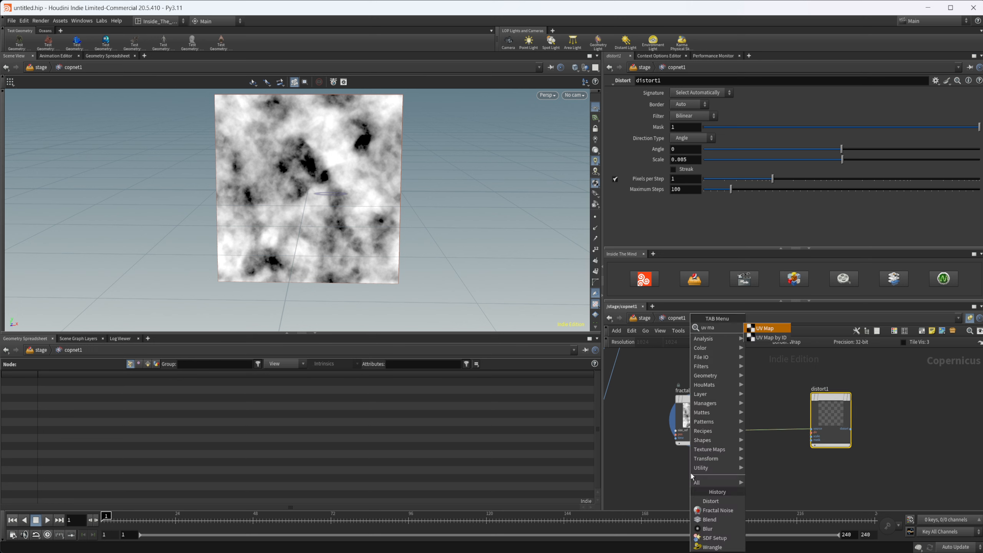
key(Return)
click(691, 473)
scroll(697, 471, up, 3)
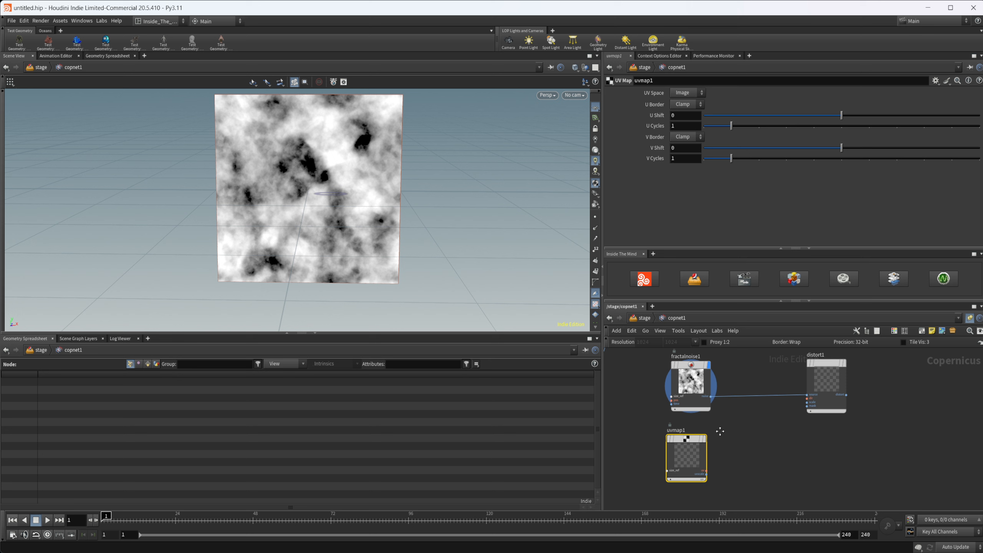
click(701, 472)
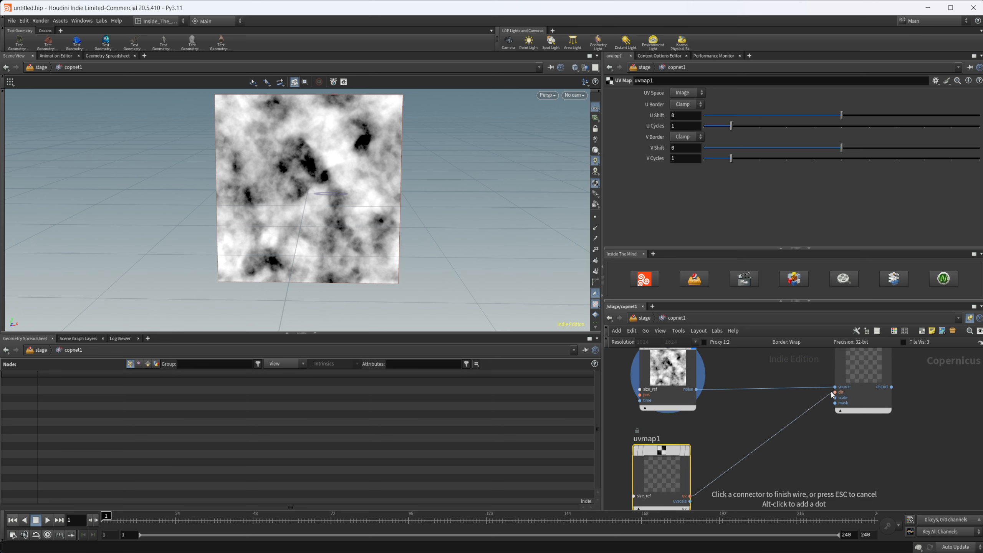
click(853, 372)
Step: Display uvmap1, distort1 and fractalnoise1 in turn to compare their outputs, and return the display to distort1
key(r)
middle_drag(820, 423, 797, 458)
click(843, 388)
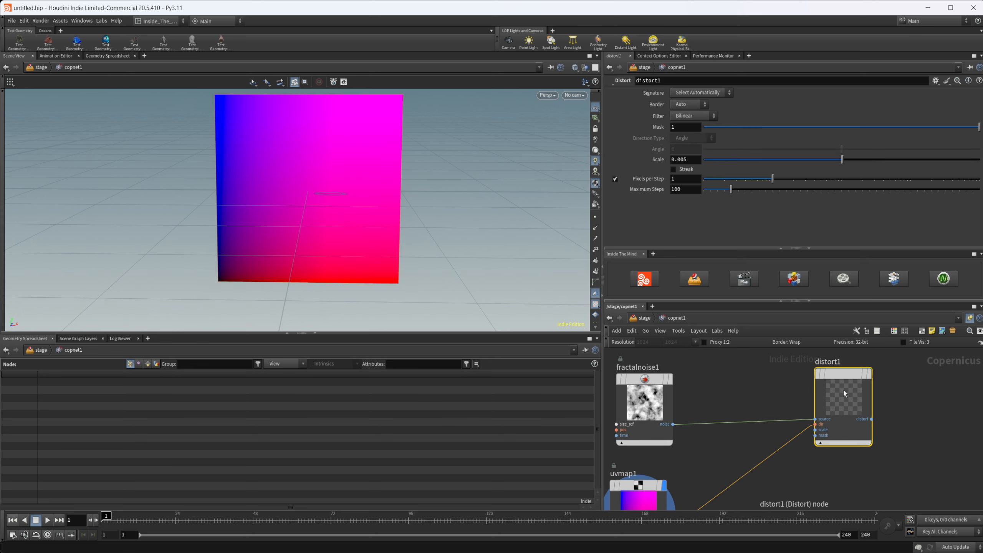
key(r)
click(646, 405)
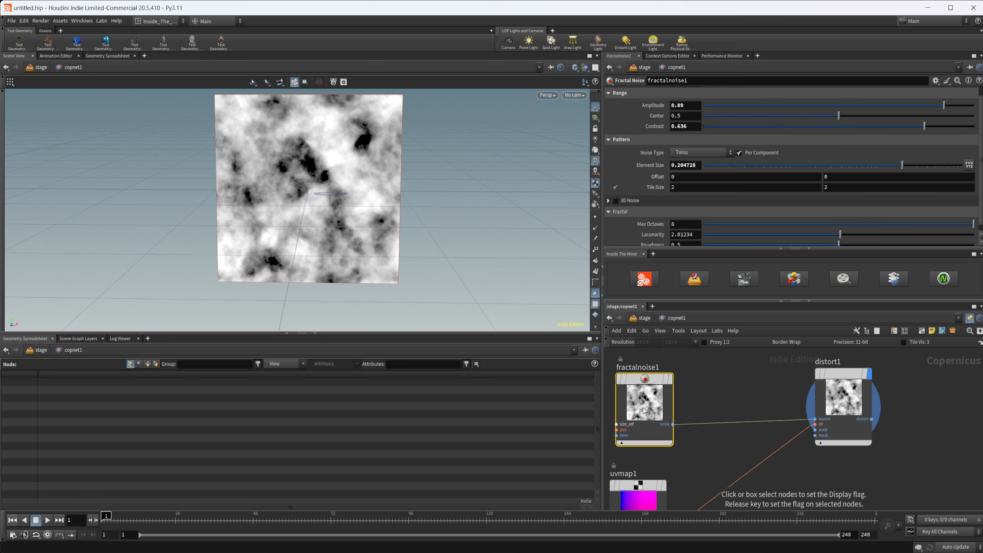
key(r)
key(ctrl+z)
key(ctrl+z)
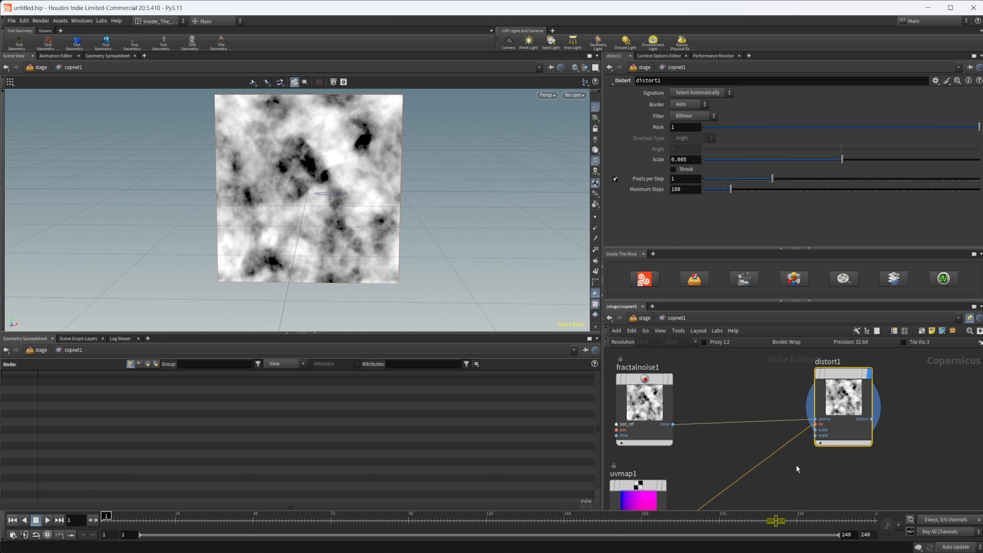
Step: Add a Distort by Slope setup below distort1 and wire the fractal noise into slopedir1 and the source of distort2
key(Tab)
text(dist)
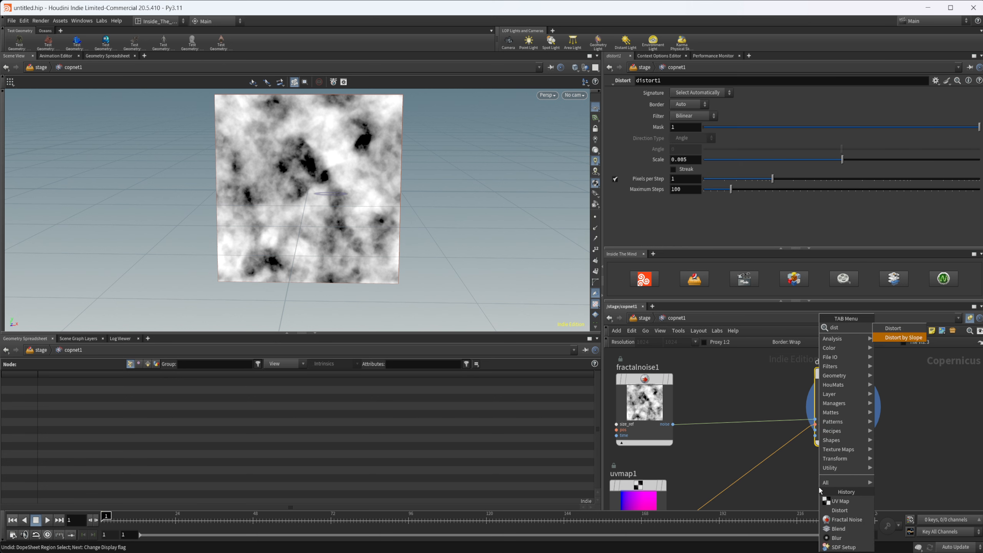
key(Return)
click(852, 474)
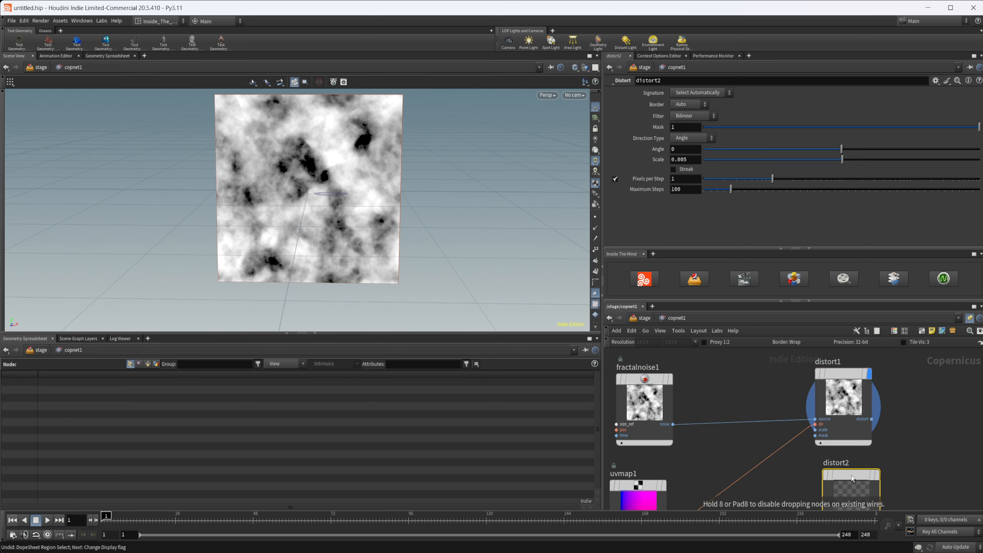
middle_drag(917, 468, 874, 384)
scroll(840, 404, down, 3)
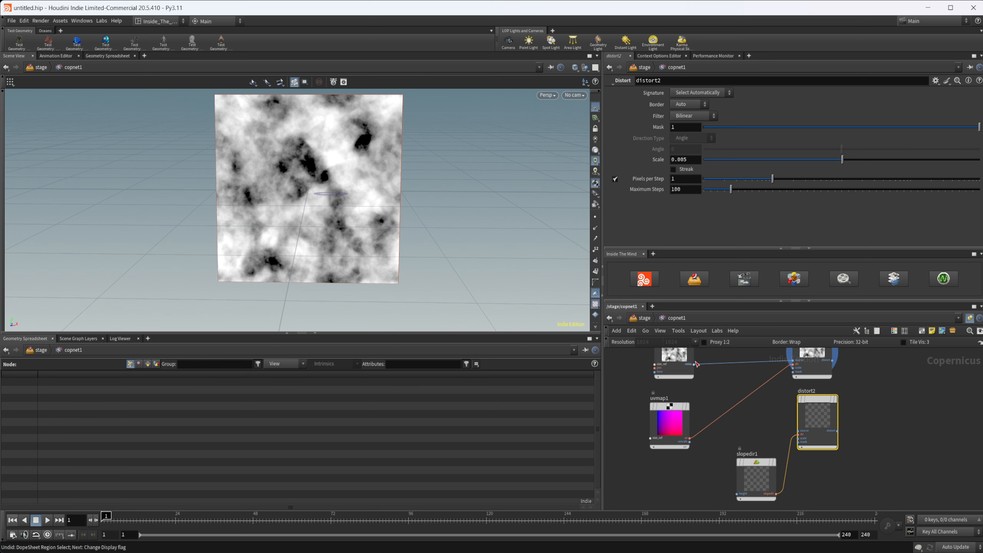
drag(695, 364, 737, 494)
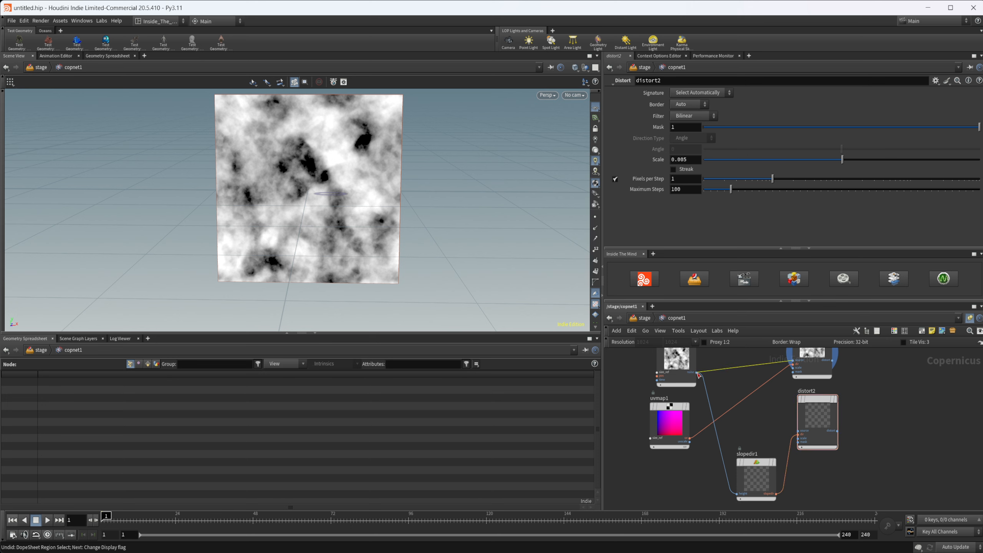
drag(699, 375, 798, 431)
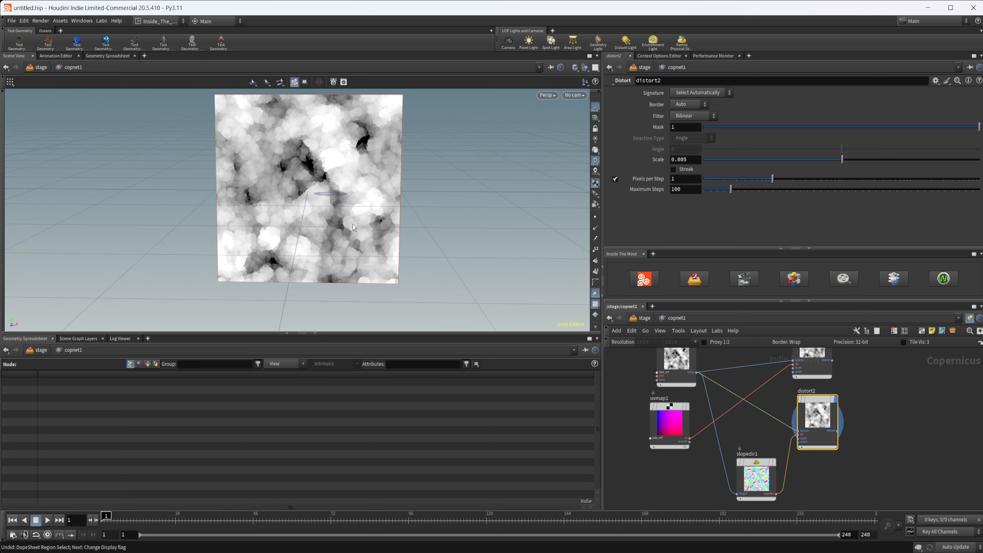
Step: Inspect the outputs of distort2, slopedir1 and uvmap1, and delete distort2 and slopedir1
drag(353, 228, 292, 154)
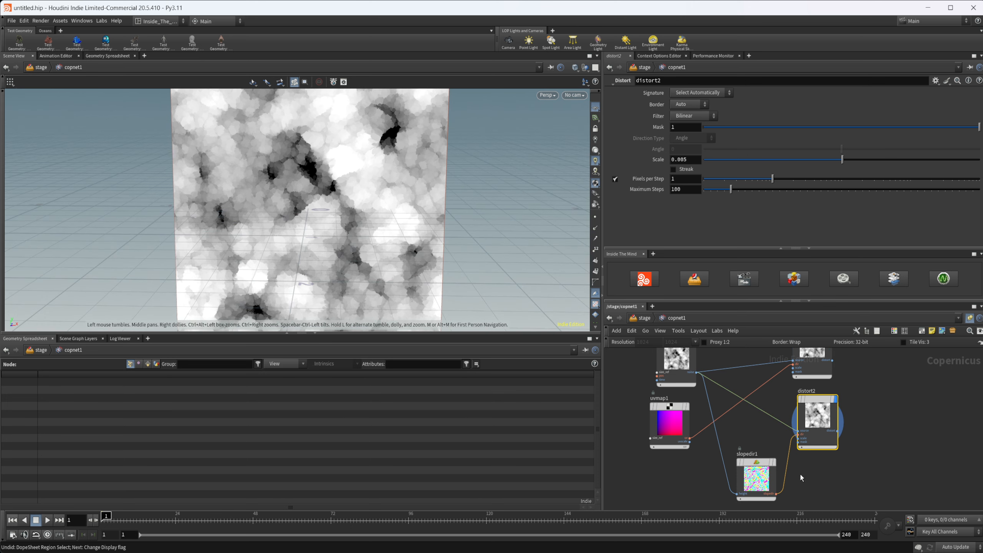
click(763, 474)
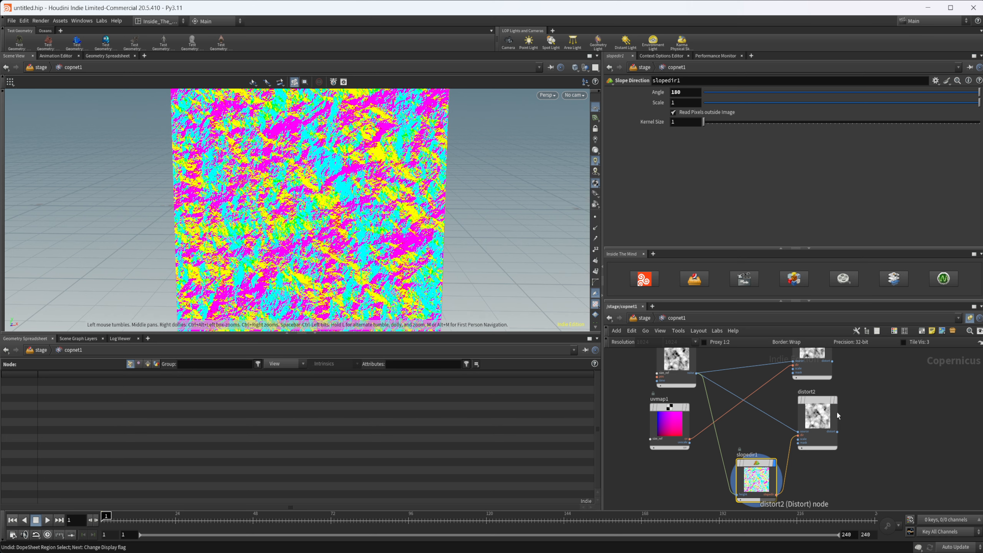
click(673, 432)
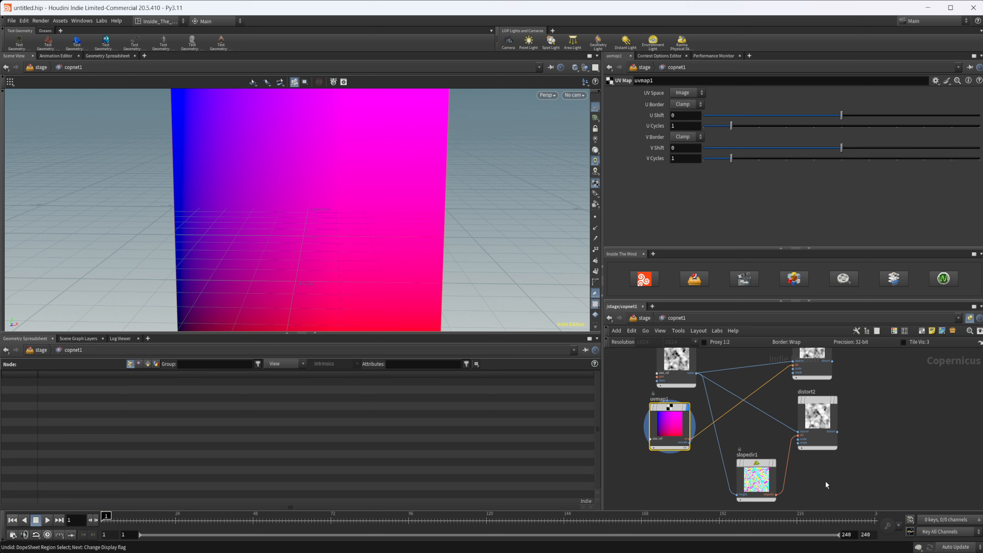
drag(827, 482, 763, 431)
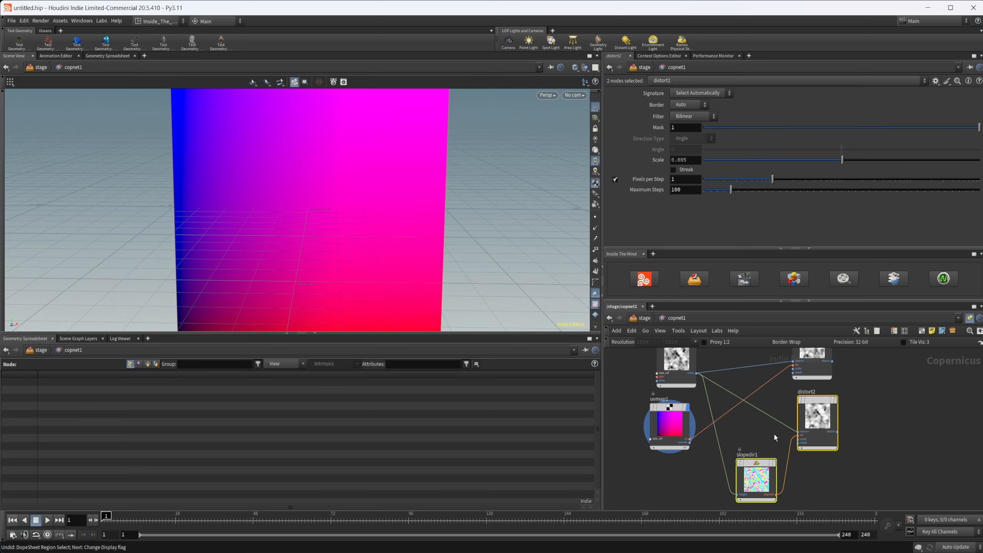
key(Delete)
Step: Insert a Wrangle node on the wire between uvmap1 and the dir input of distort1
key(Tab)
text(const)
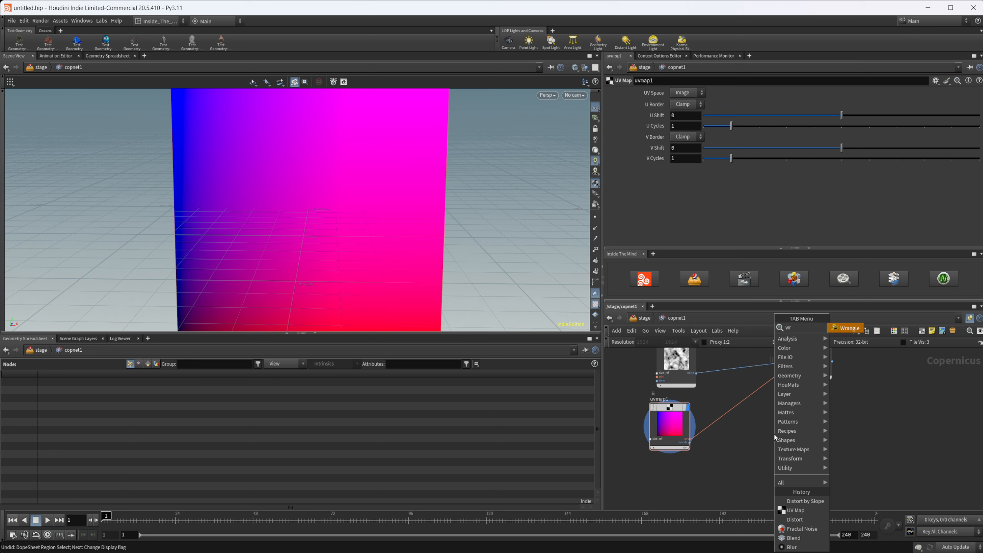
key(Return)
click(774, 435)
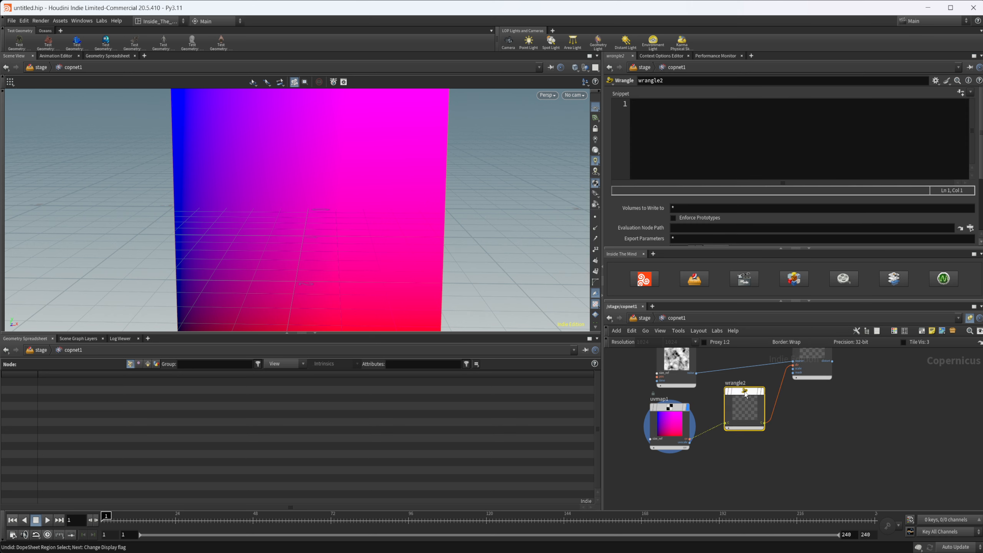
Step: Set wrangle2's input type to UV and its binding name to uv
scroll(657, 234, down, 3)
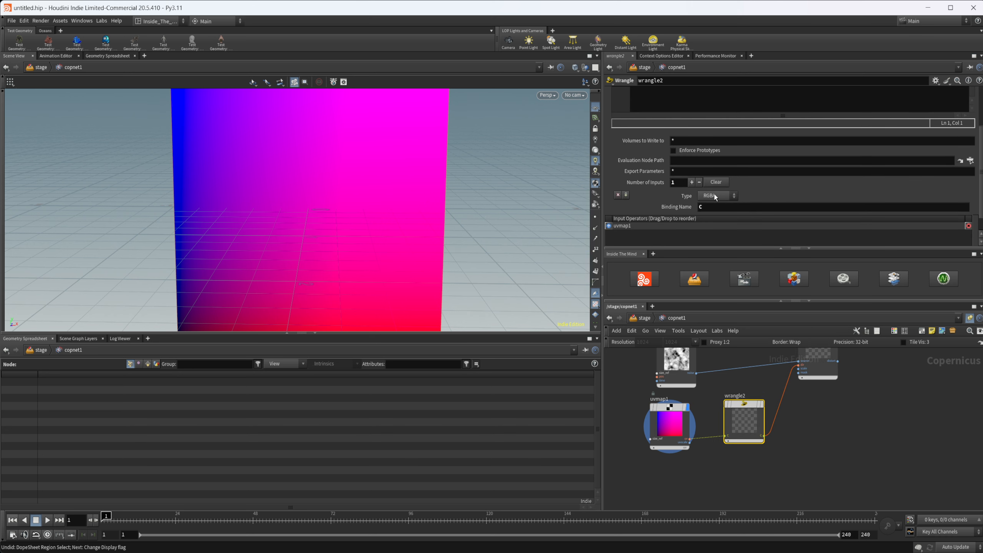
click(718, 196)
click(710, 213)
drag(708, 210, 634, 194)
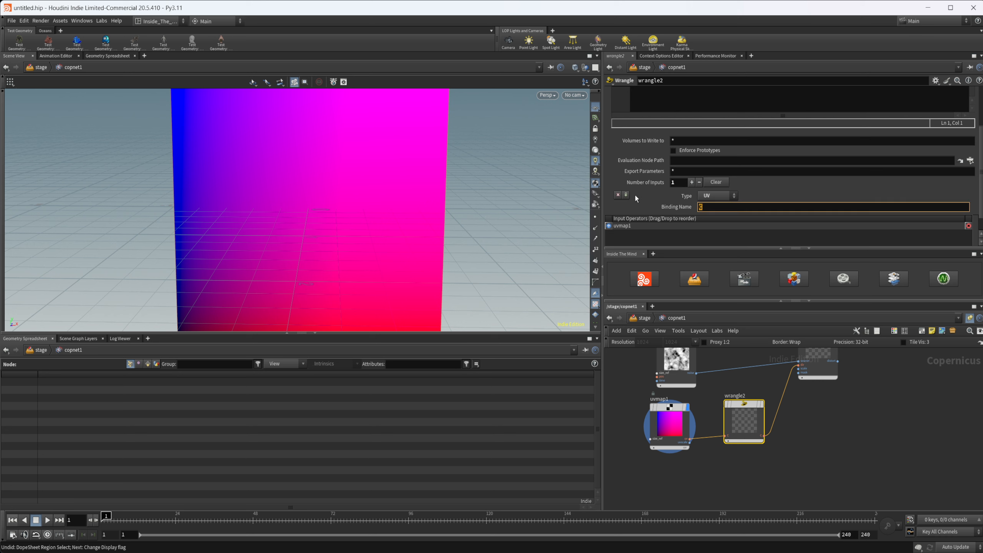
text(uv)
key(Return)
scroll(640, 195, up, 2)
scroll(639, 195, up, 1)
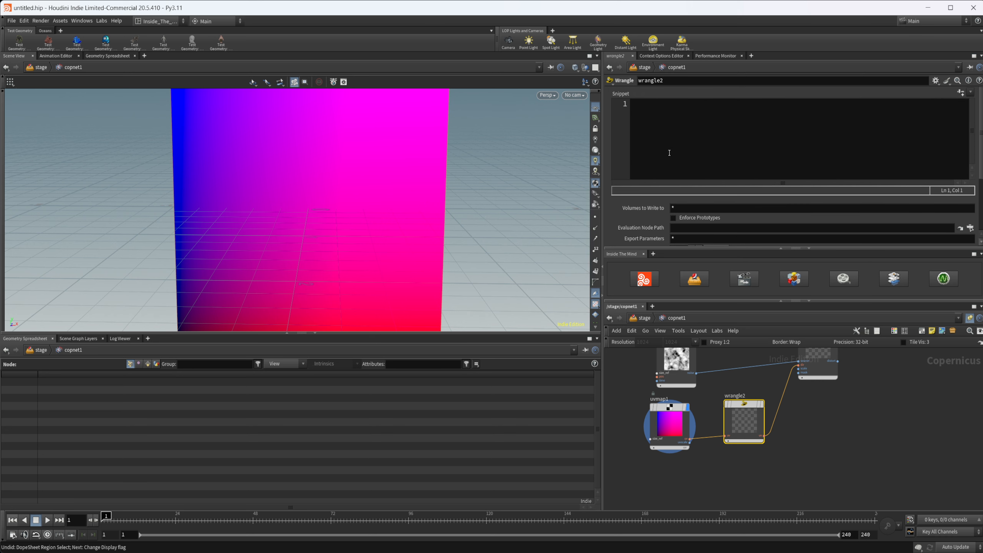
click(671, 150)
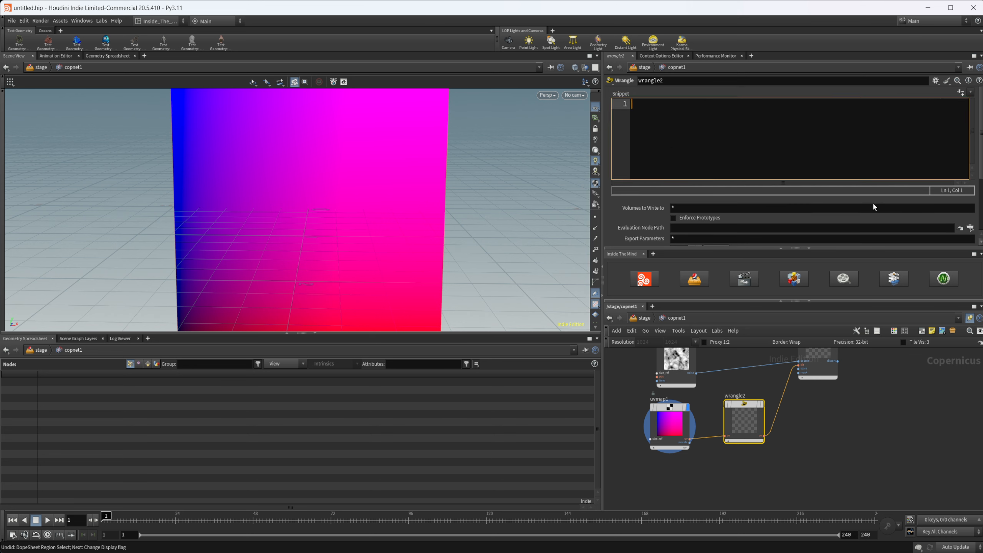
text(vec)
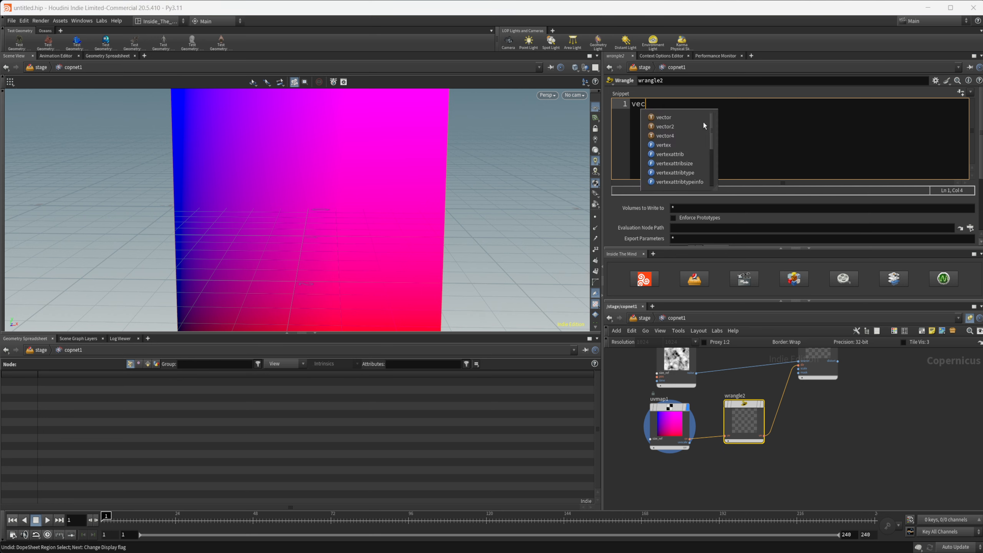
text(tor2 uv = )
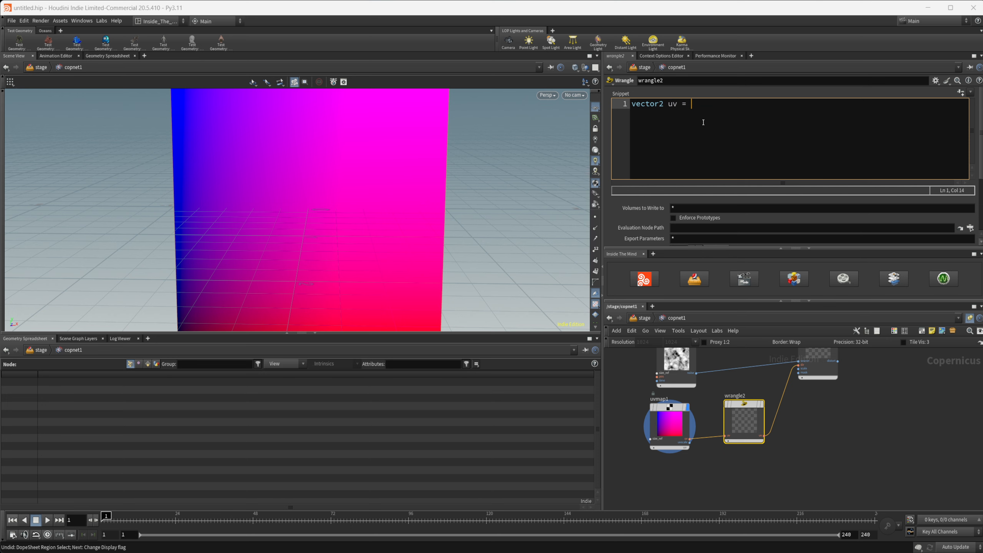
text(@uv;)
key(Return)
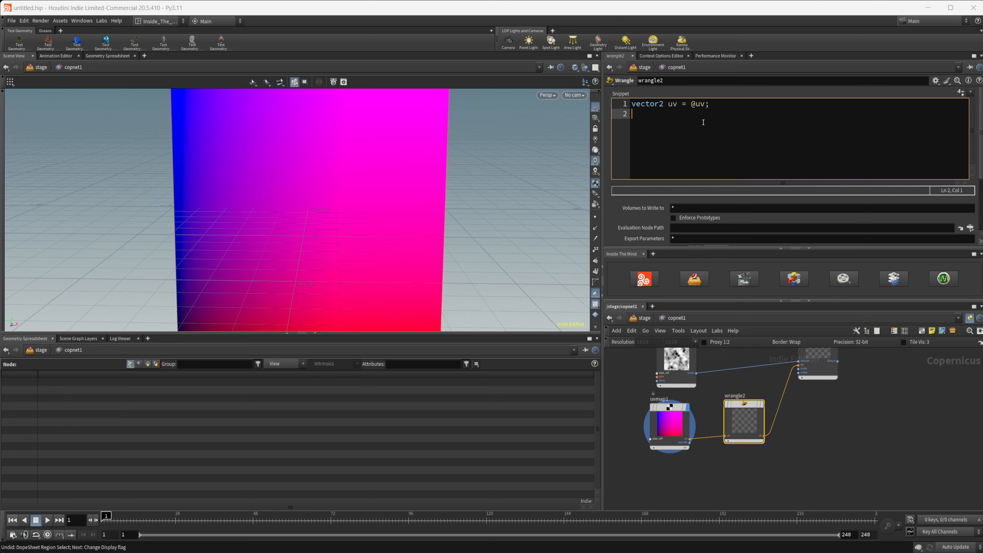
text(float distortion =)
middle_drag(826, 400, 821, 440)
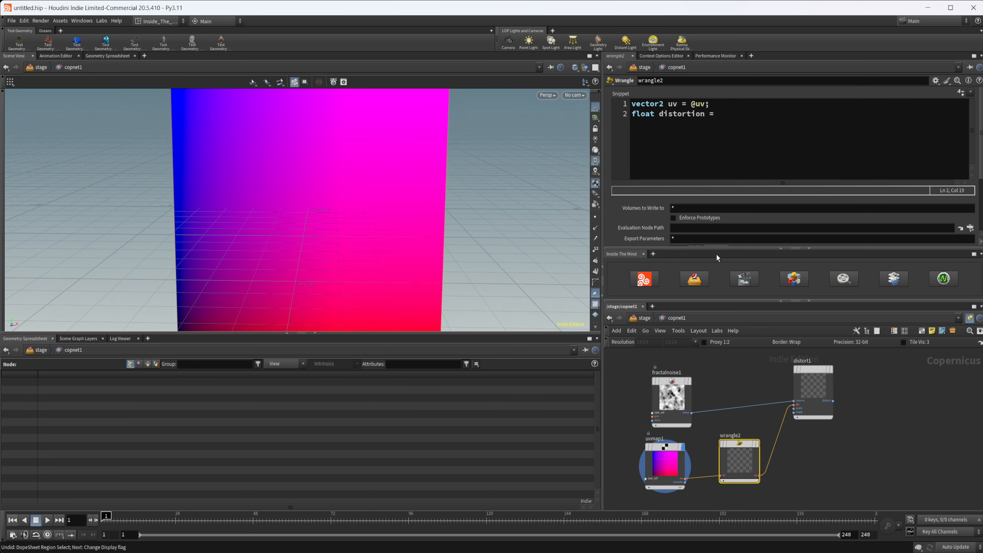
click(743, 119)
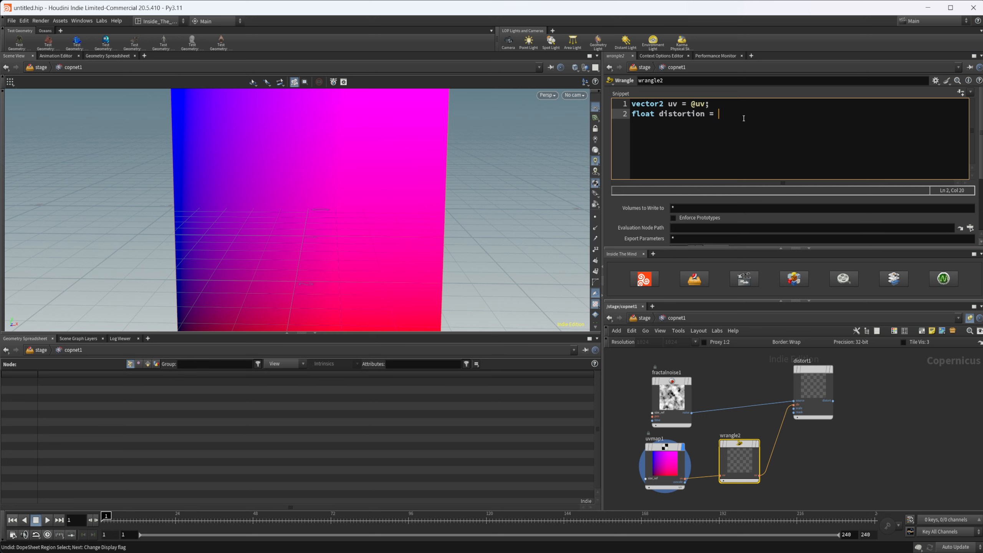
text(rand()
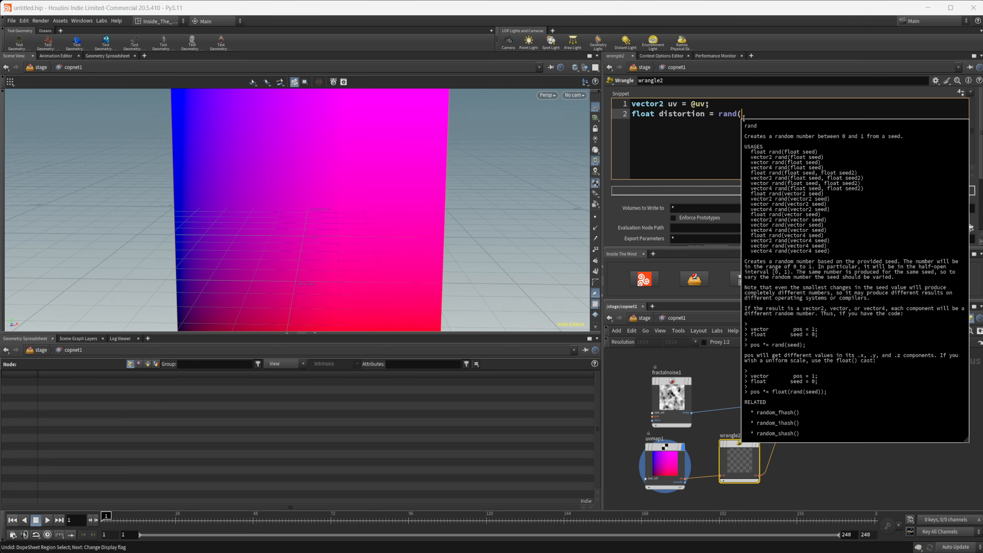
text(uv.y)
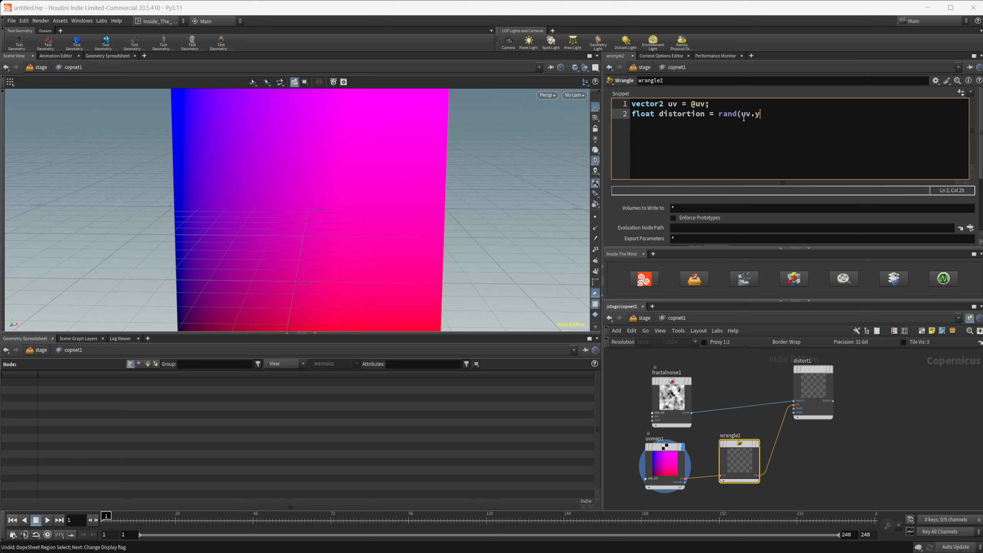
text( * @Frame) *4;)
key(Return)
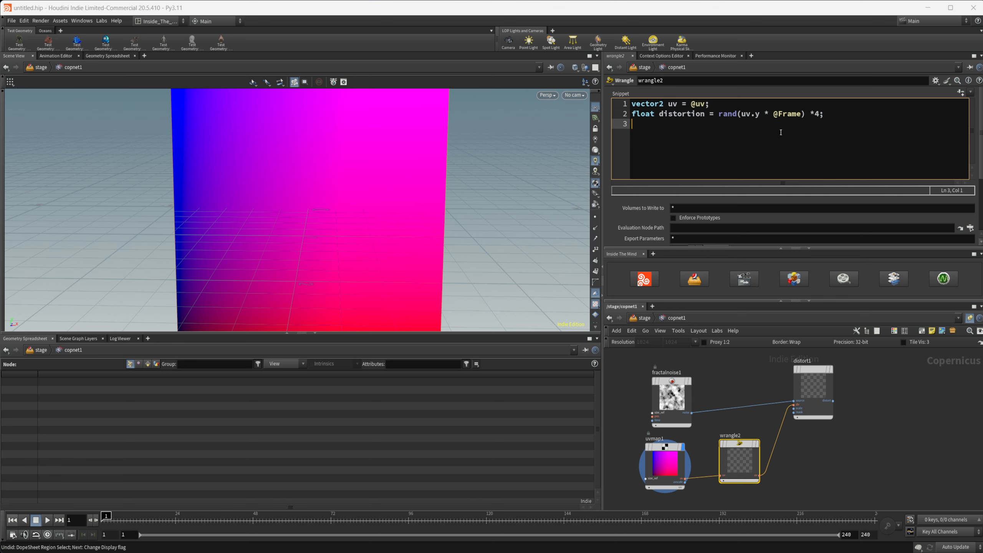
text(uv.x += dist)
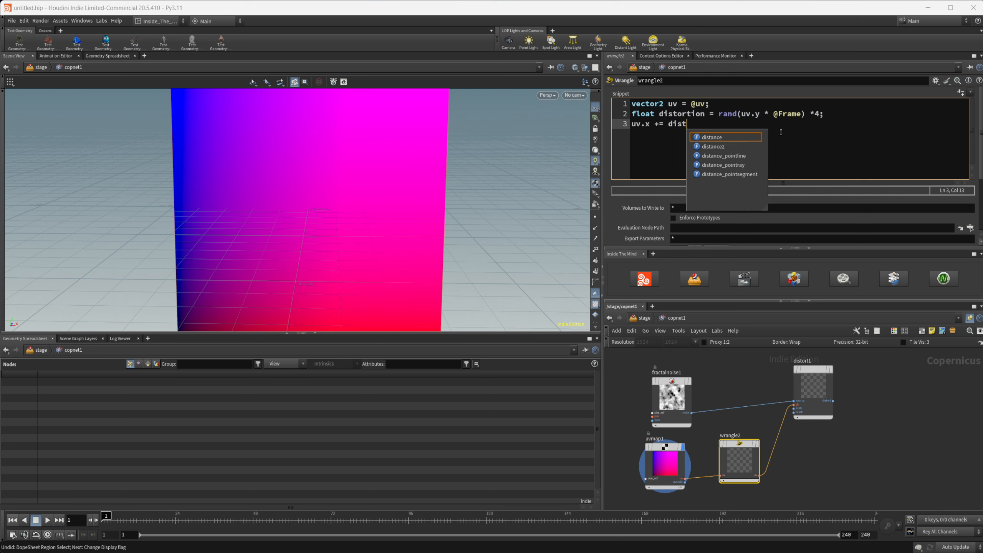
text(ortion)
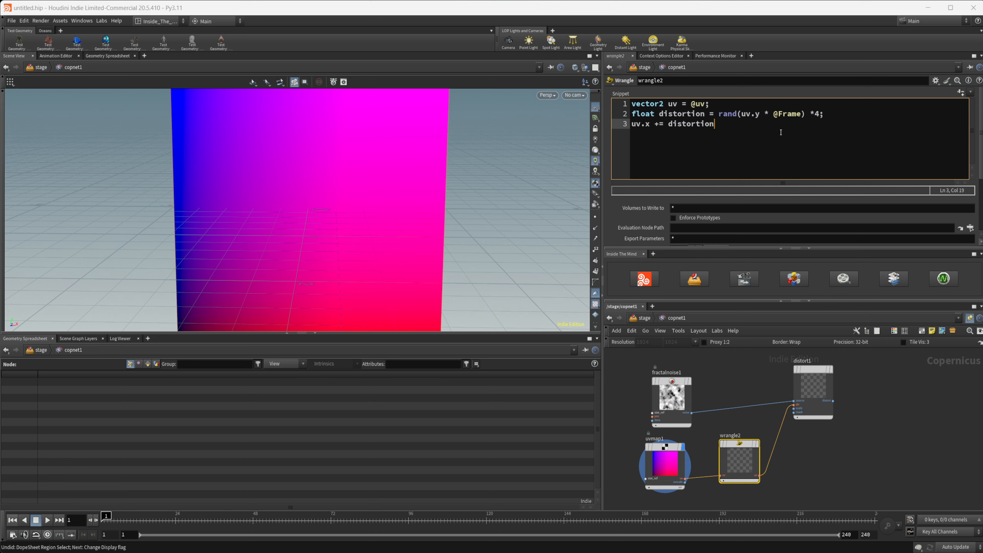
text(;)
key(Return)
text(@uv)
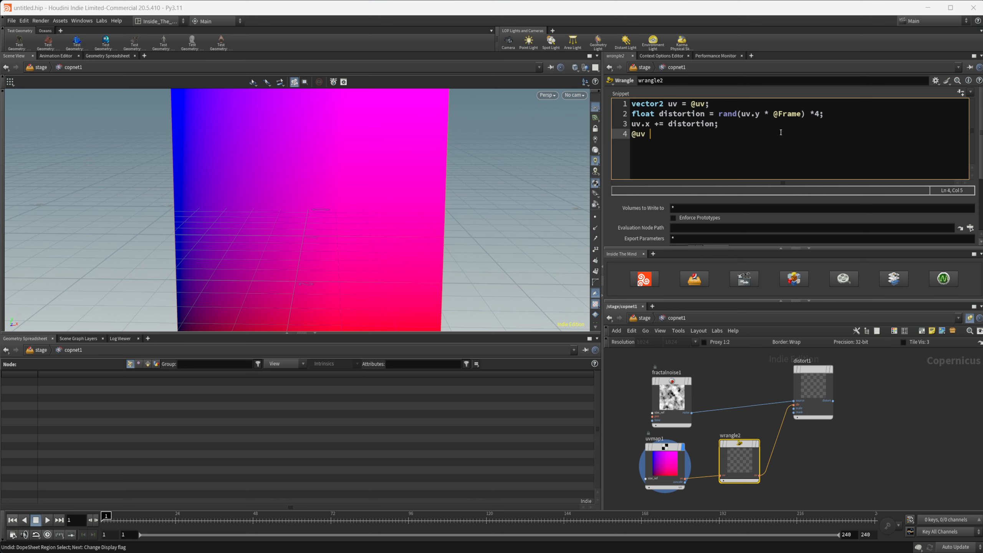
text( = uv)
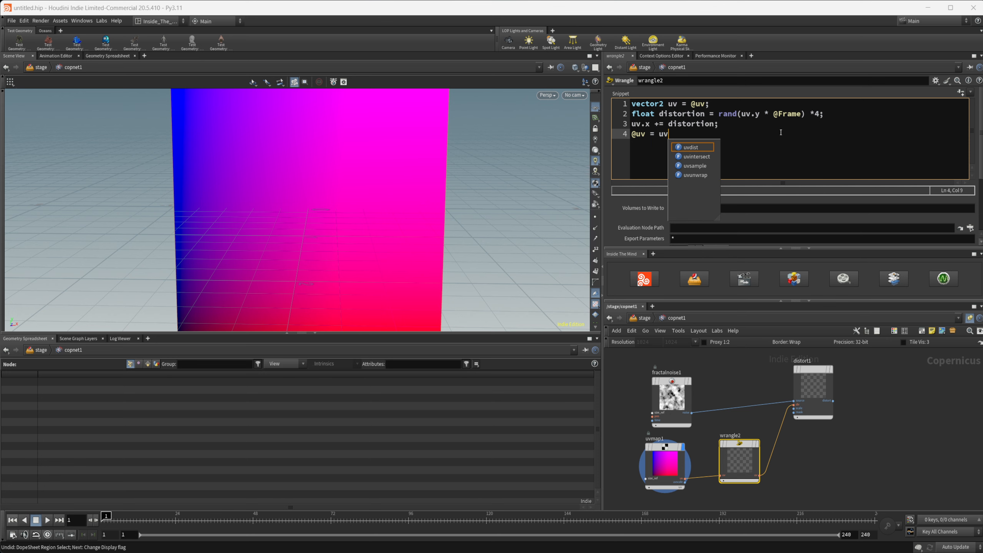
text(;)
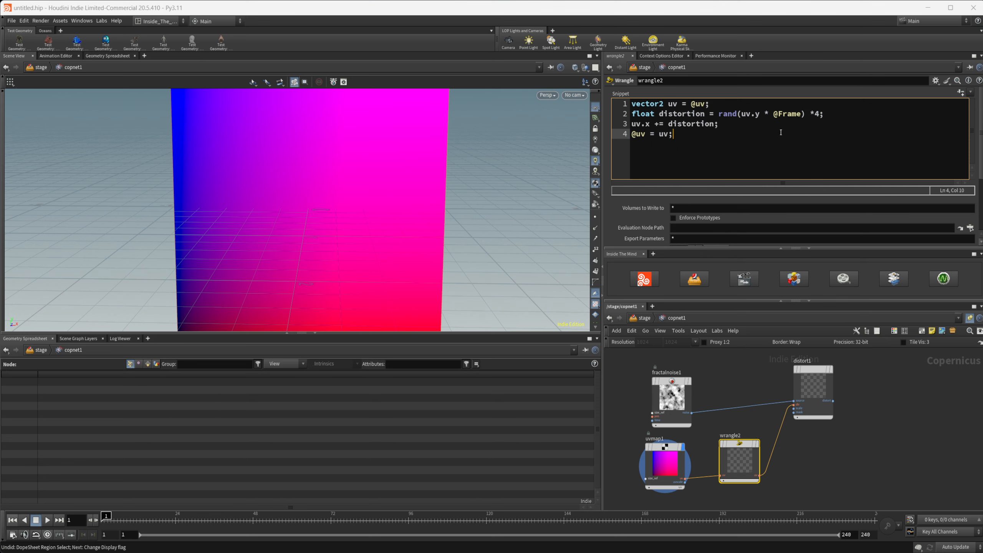
Step: Display distort1's output, examine it up close, and play the animation, stopping at frame 63
click(816, 386)
key(r)
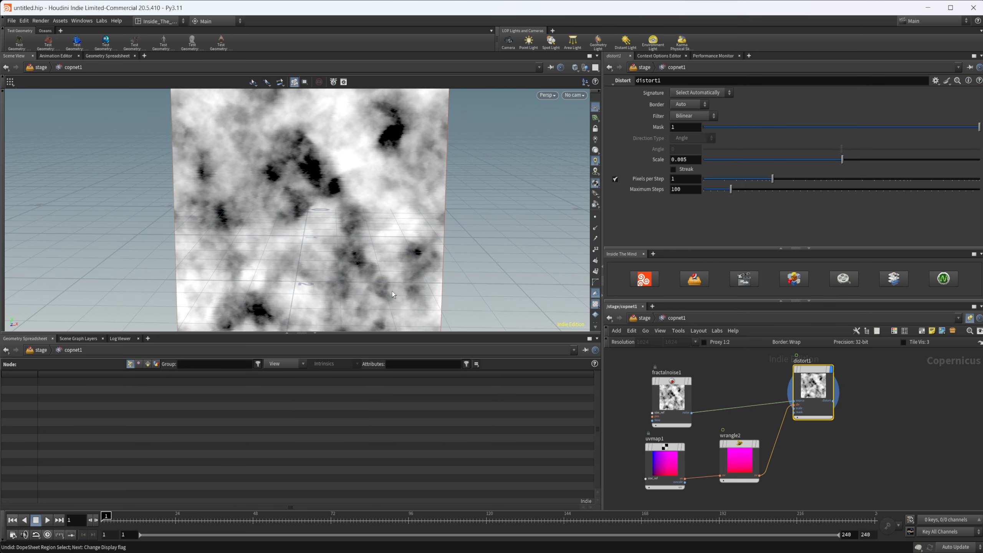
alt+right_drag(263, 178, 445, 172)
alt+middle_drag(353, 189, 324, 258)
alt+right_drag(324, 258, 298, 242)
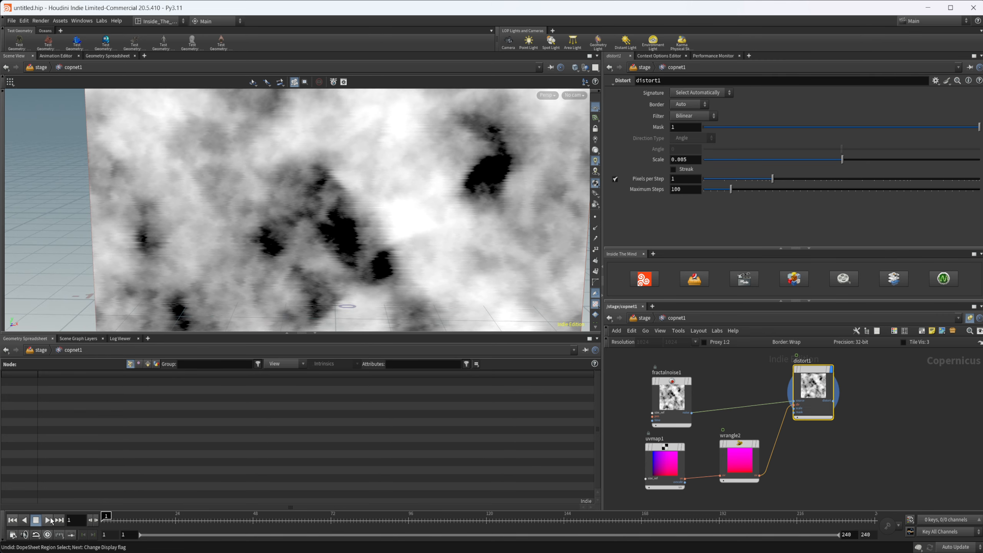
click(48, 520)
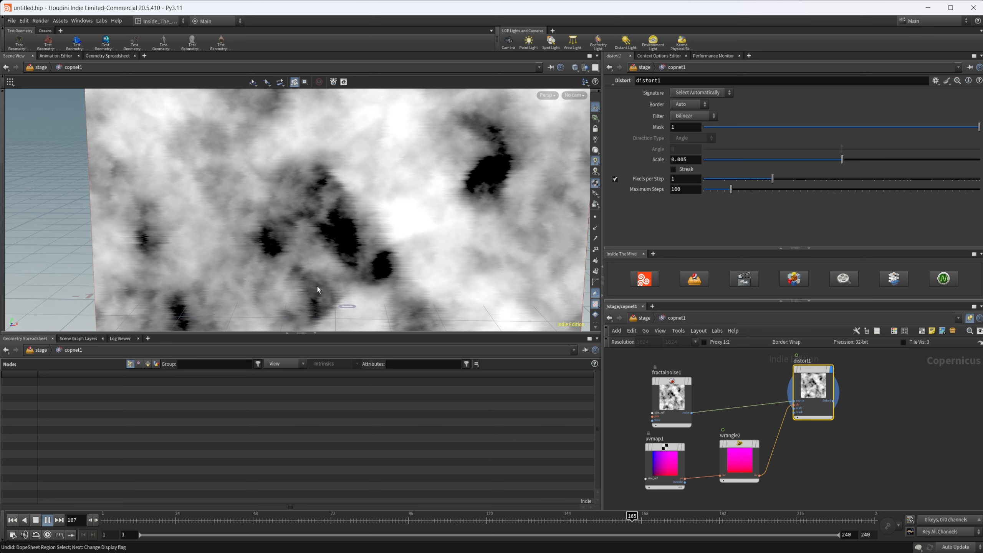
click(37, 520)
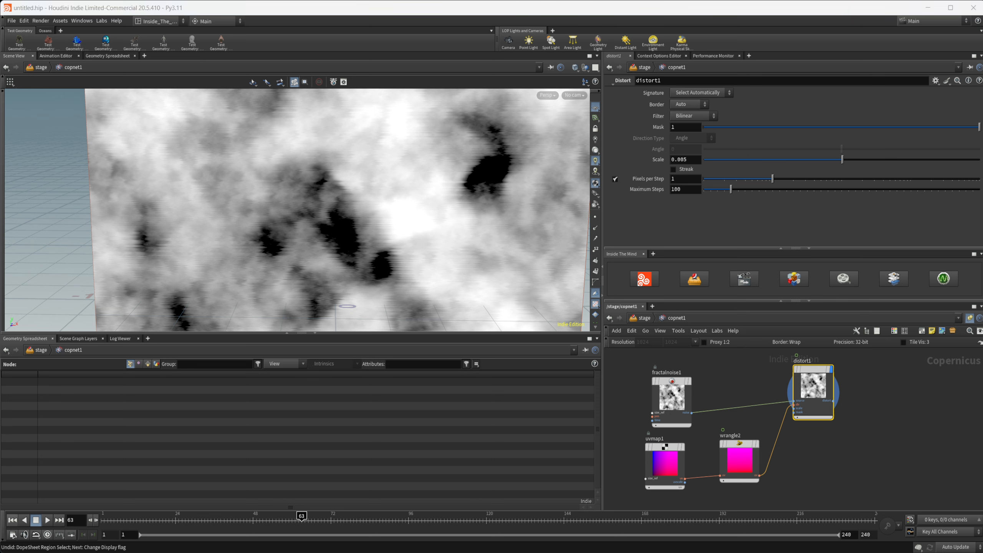
Step: Duplicate wrangle2 below itself and replace the copy's snippet with the prepared code using "int row = int(floor(uv.y * 2048));" and "int group = row / 10;"
middle_drag(779, 447, 784, 383)
drag(746, 398, 754, 446)
click(707, 167)
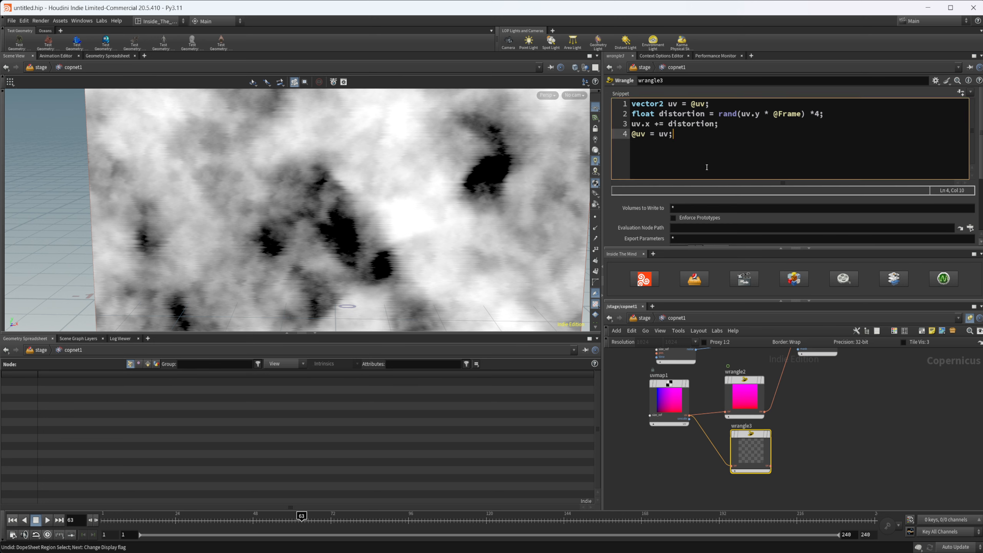
key(ctrl+a)
key(ctrl+v)
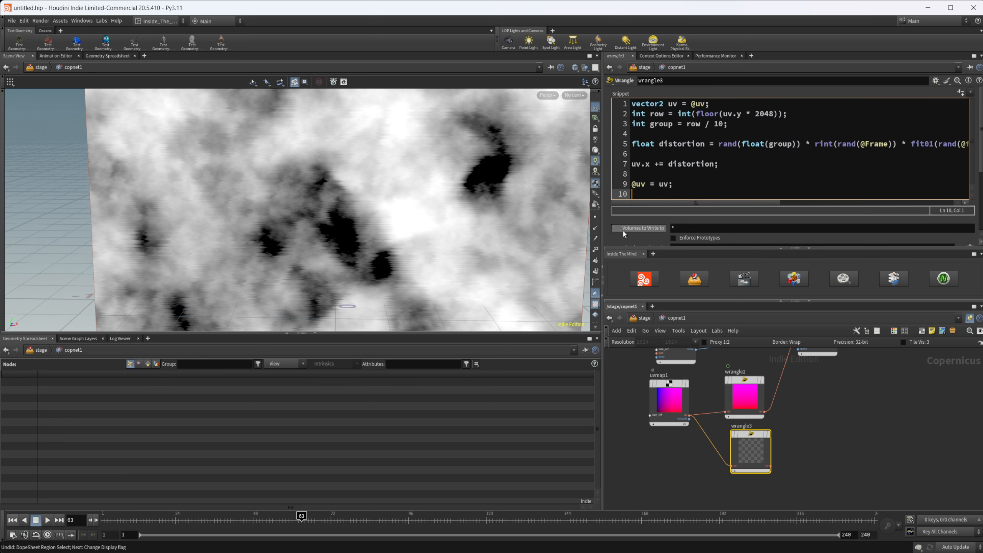
Step: Wire wrangle3's output into the dir input of distort1 in place of wrangle2, and display distort1
click(814, 430)
middle_drag(814, 430, 797, 431)
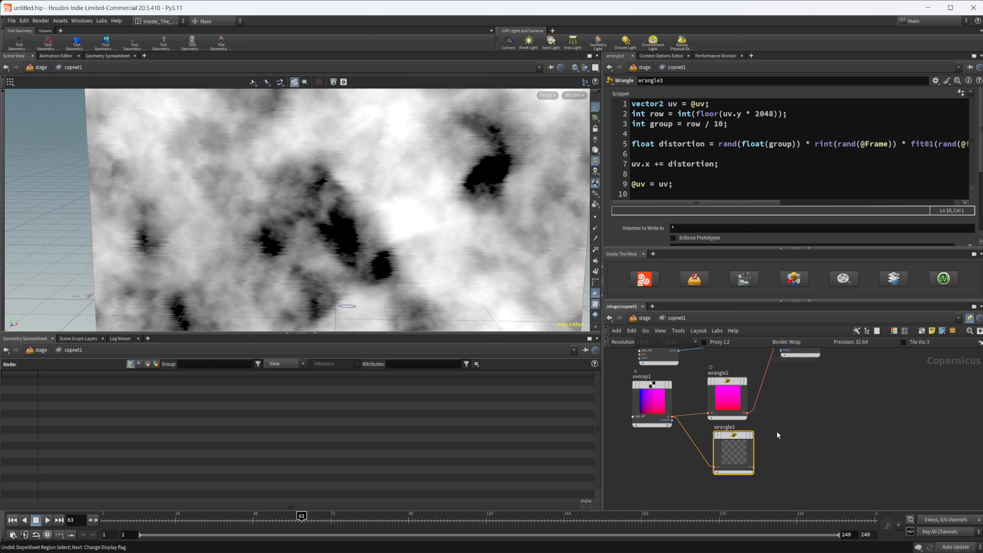
click(752, 467)
scroll(776, 409, up, 1)
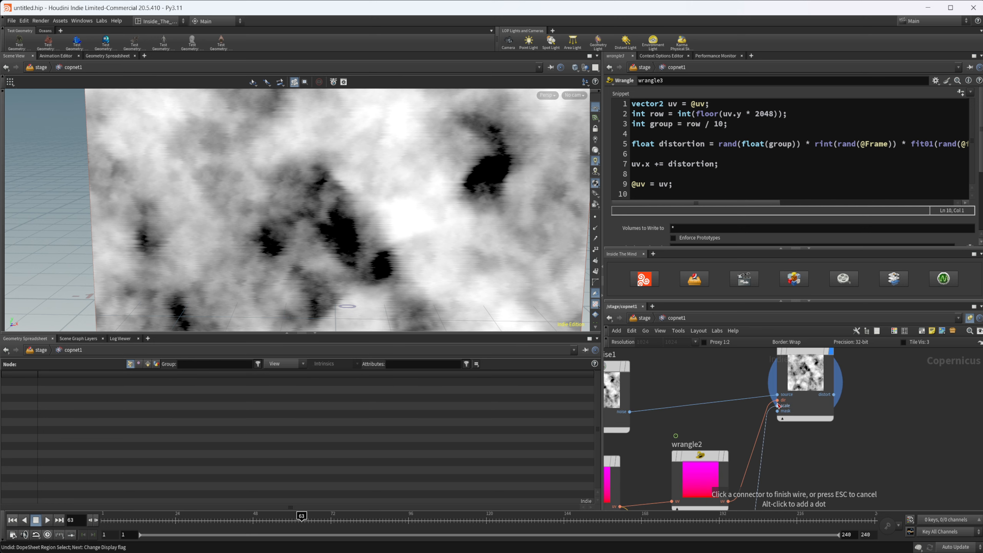
click(776, 403)
click(794, 383)
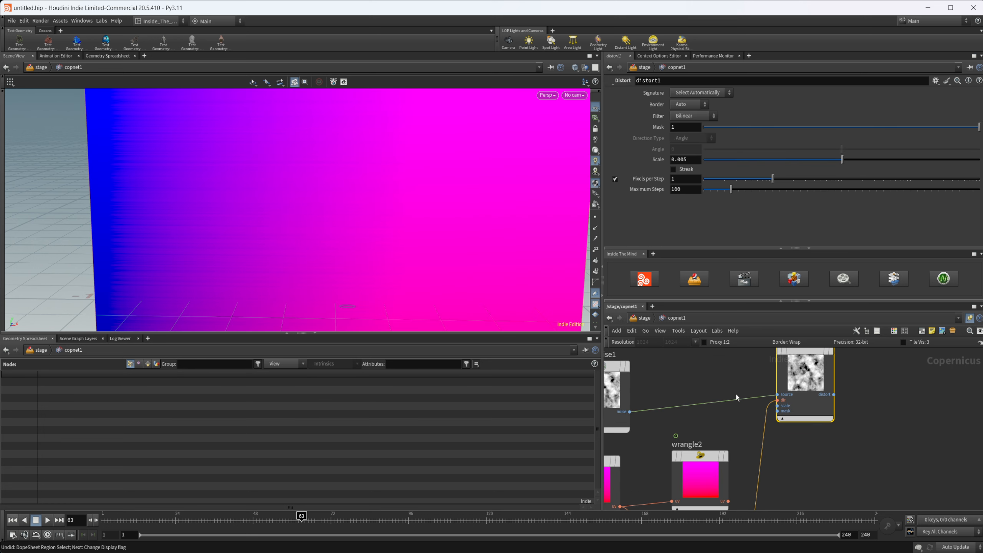
key(r)
click(801, 378)
scroll(800, 378, down, 2)
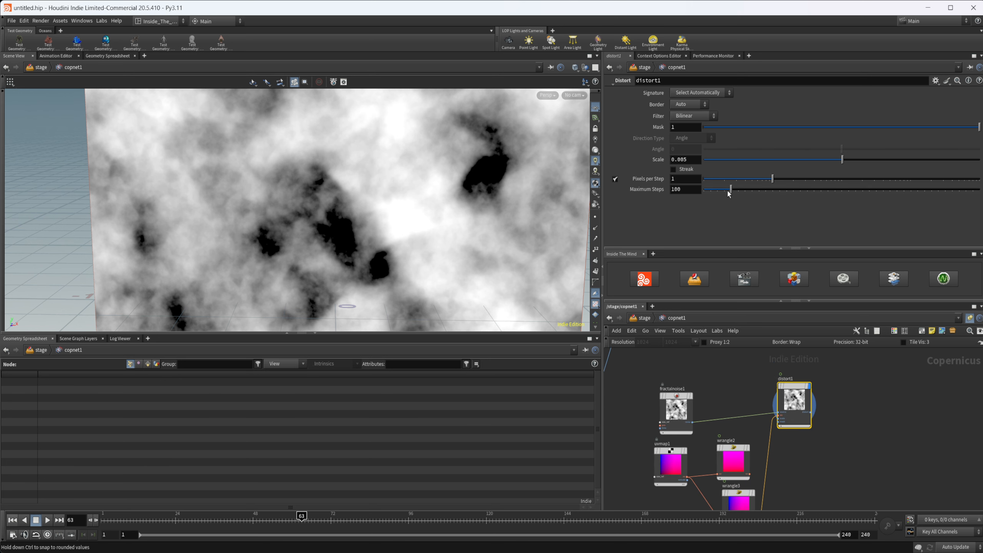
Step: Set distort1's Scale to 0.898 and Maximum Steps to 1, and return the timeline to the first frame
drag(853, 162, 966, 160)
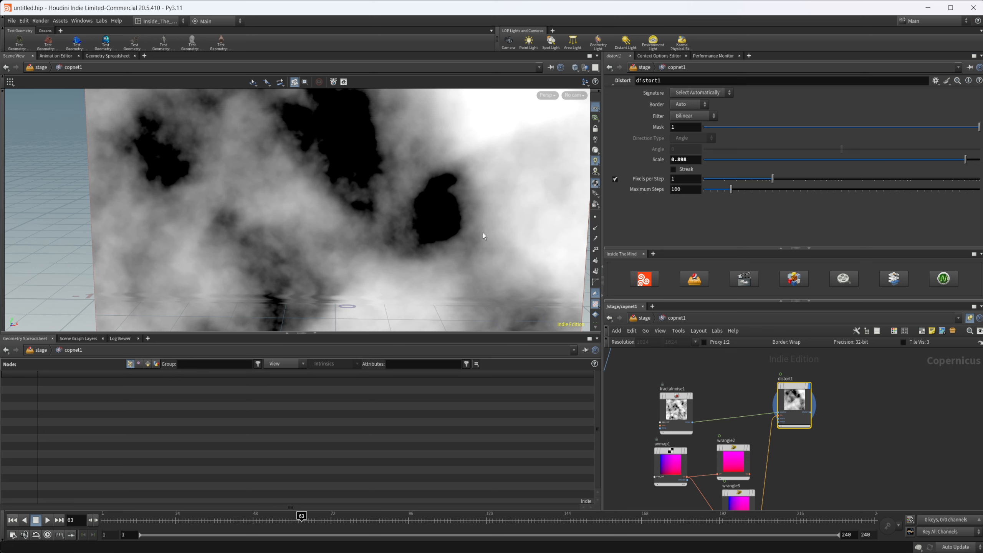
scroll(469, 225, down, 5)
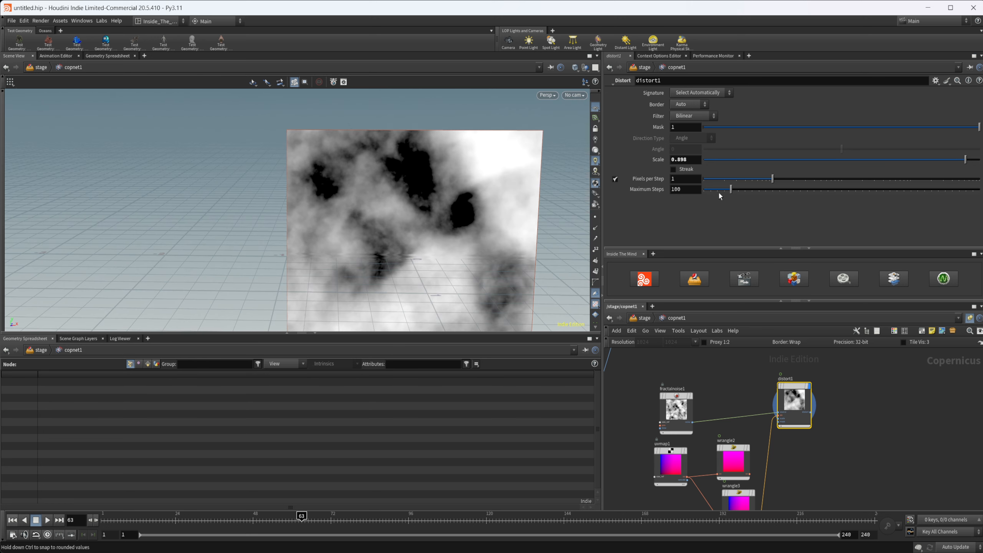
drag(731, 189, 687, 199)
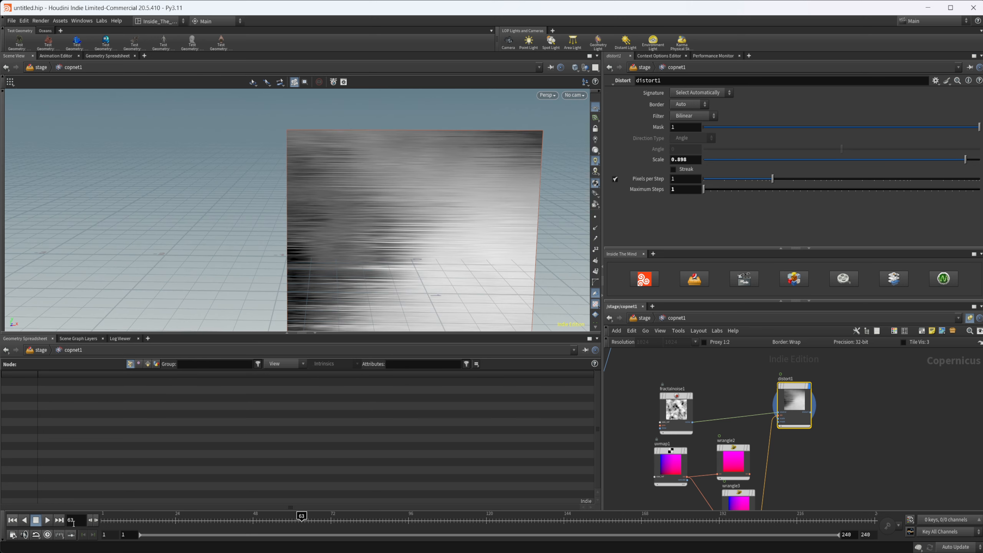
click(14, 522)
Step: Set the network resolution to 2048 by 2048, matching the 2048 factor in wrangle3's row line
middle_drag(826, 475, 811, 429)
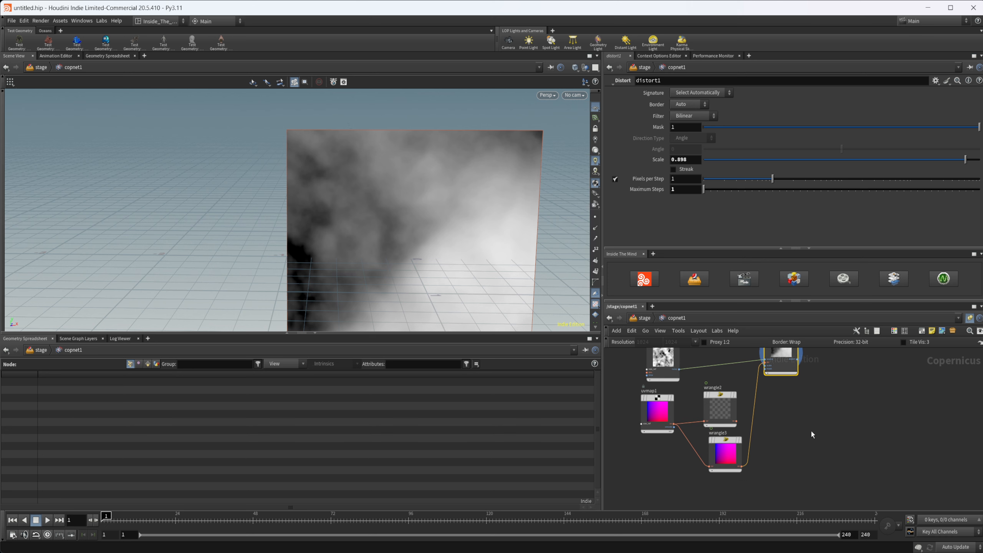
click(727, 455)
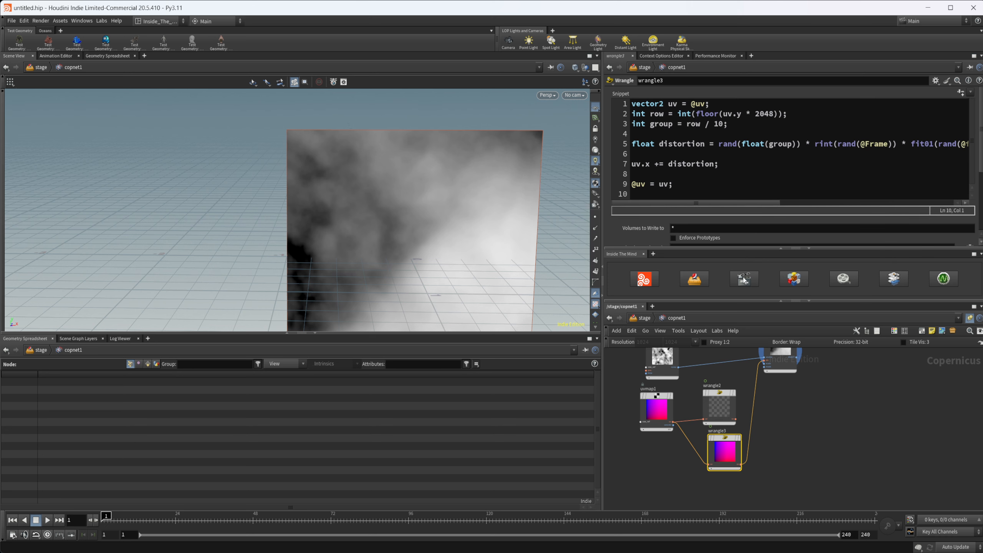
middle_drag(798, 435, 814, 456)
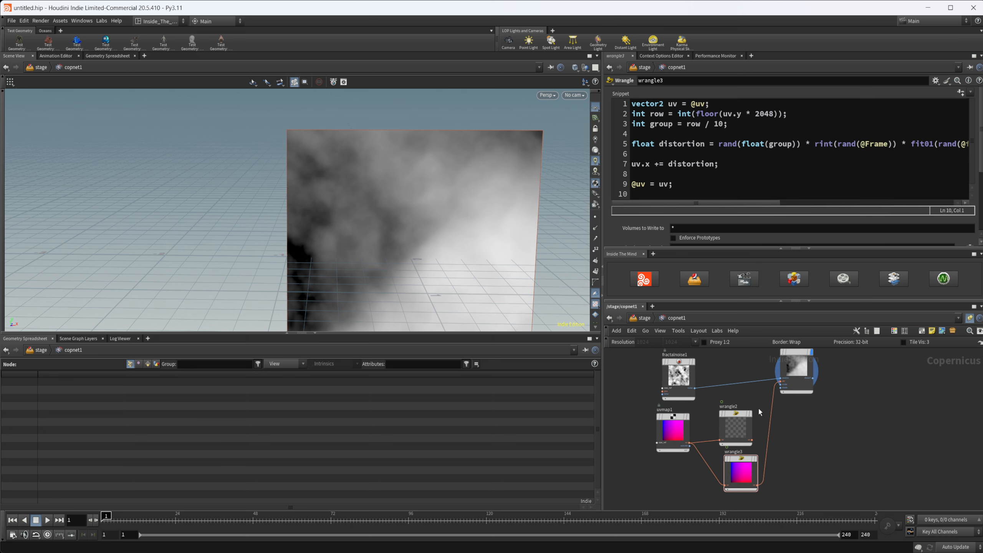
click(694, 343)
click(710, 320)
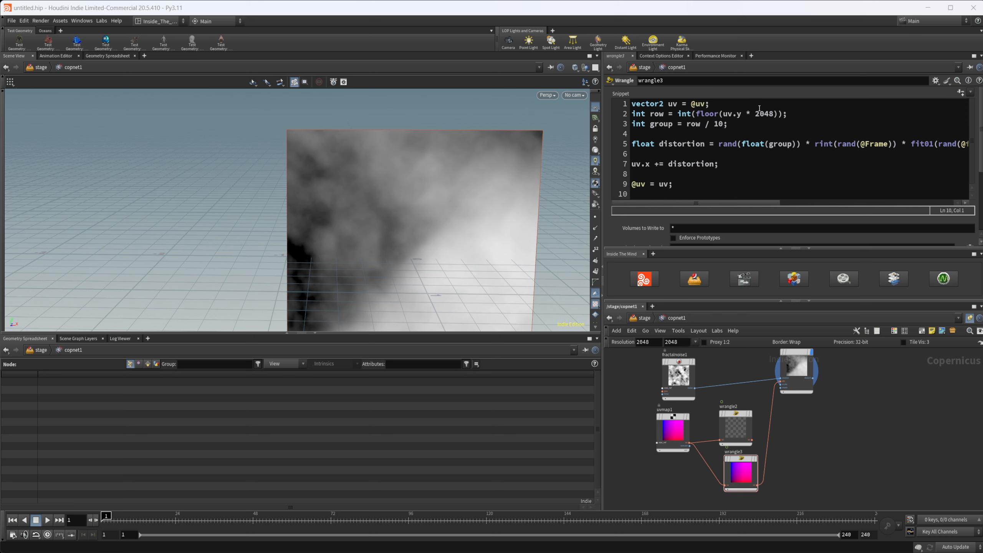
drag(760, 112, 766, 112)
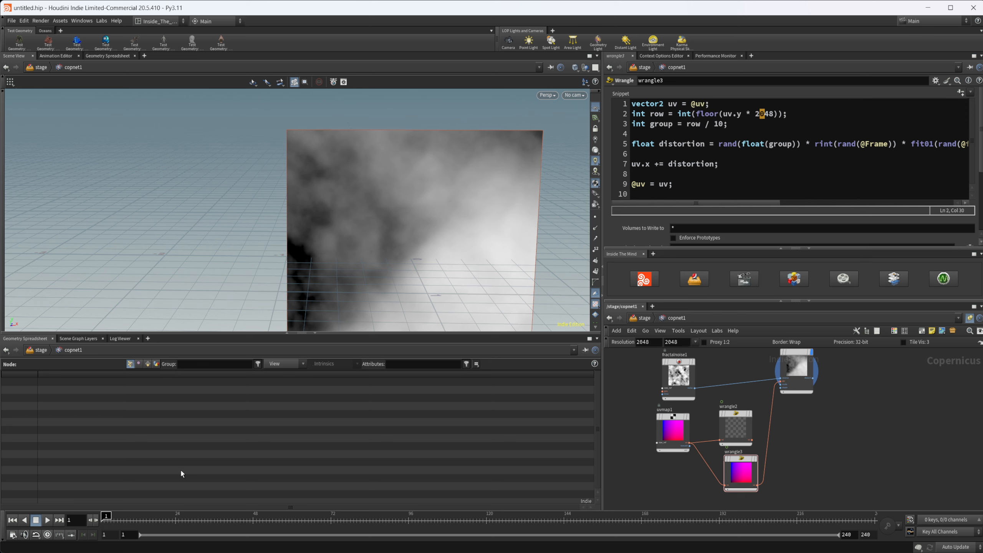
Step: Lower the Scale of distort1 to 0.46
middle_drag(709, 377, 683, 402)
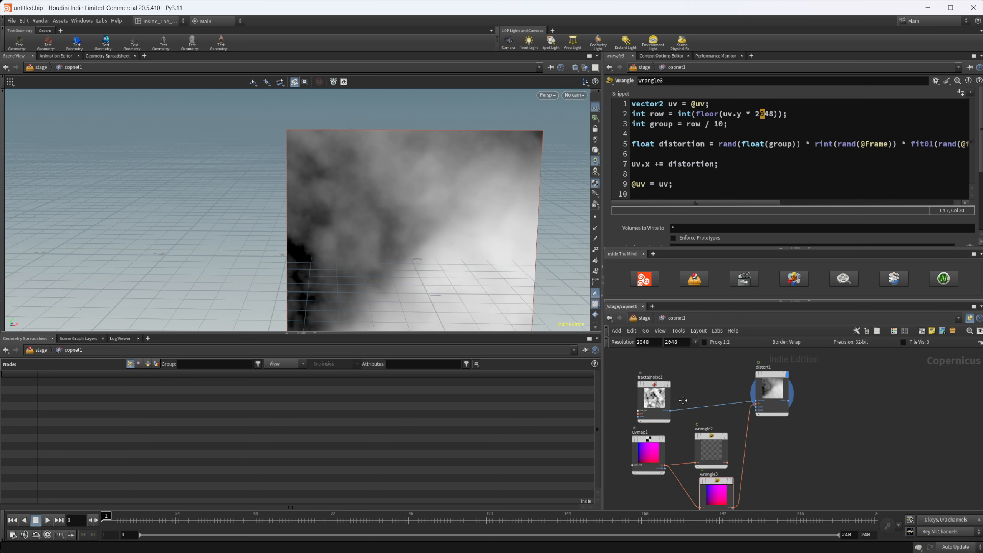
click(781, 388)
drag(966, 159, 906, 165)
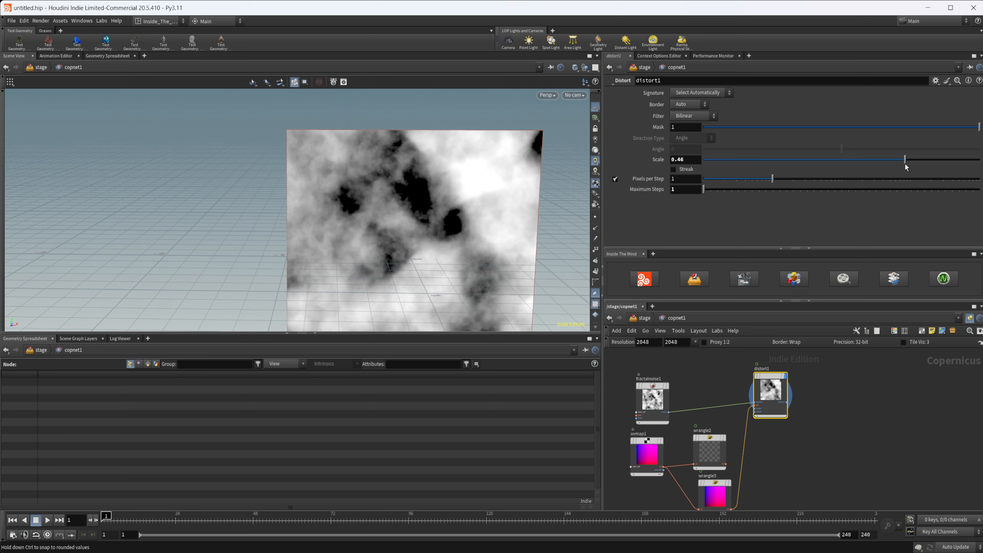
Step: Frame the distorted noise image in the viewport and play the timeline to preview the animated glitch
alt+middle_drag(348, 288, 320, 242)
alt+right_drag(320, 241, 421, 216)
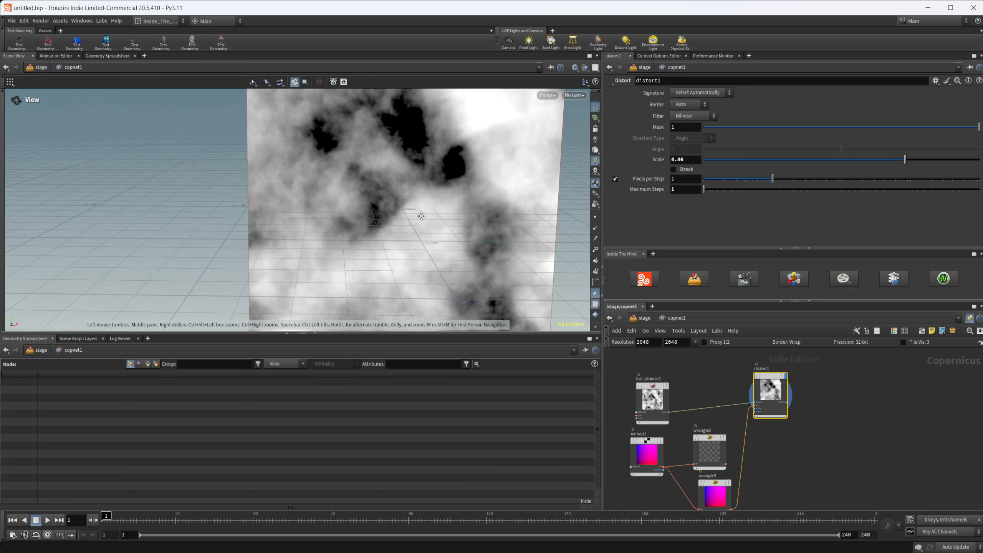
alt+middle_drag(421, 216, 377, 261)
alt+right_drag(378, 260, 375, 243)
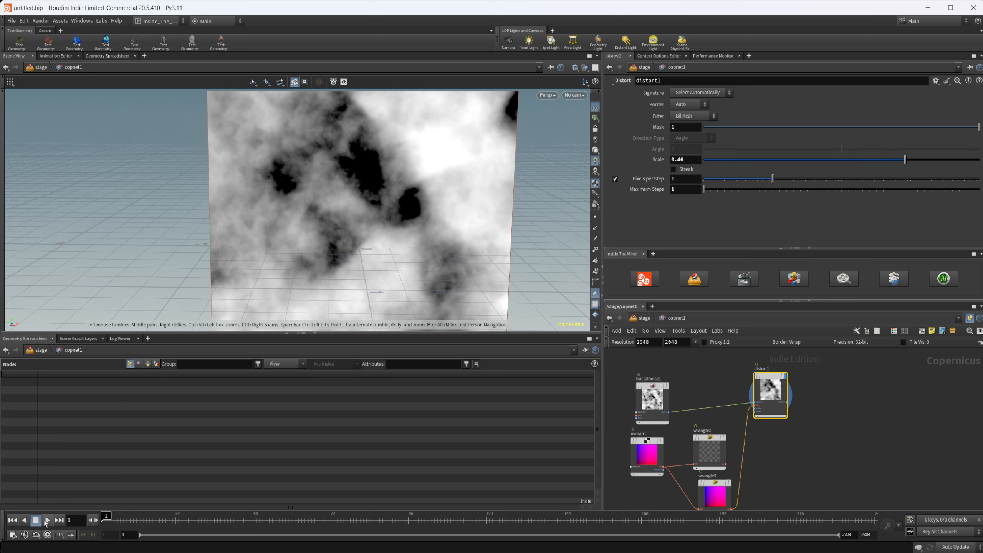
click(47, 520)
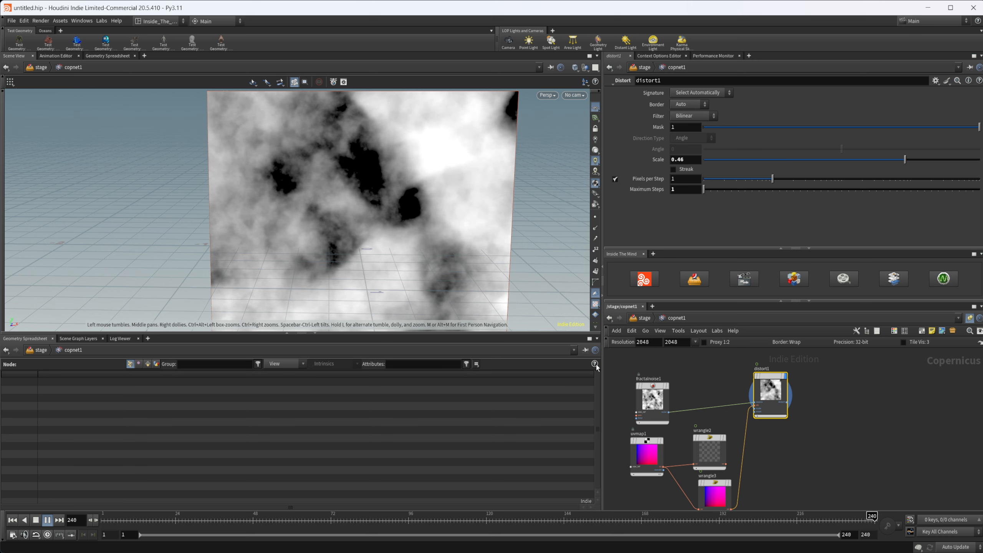
mouse_move(656, 439)
middle_drag(713, 387, 740, 408)
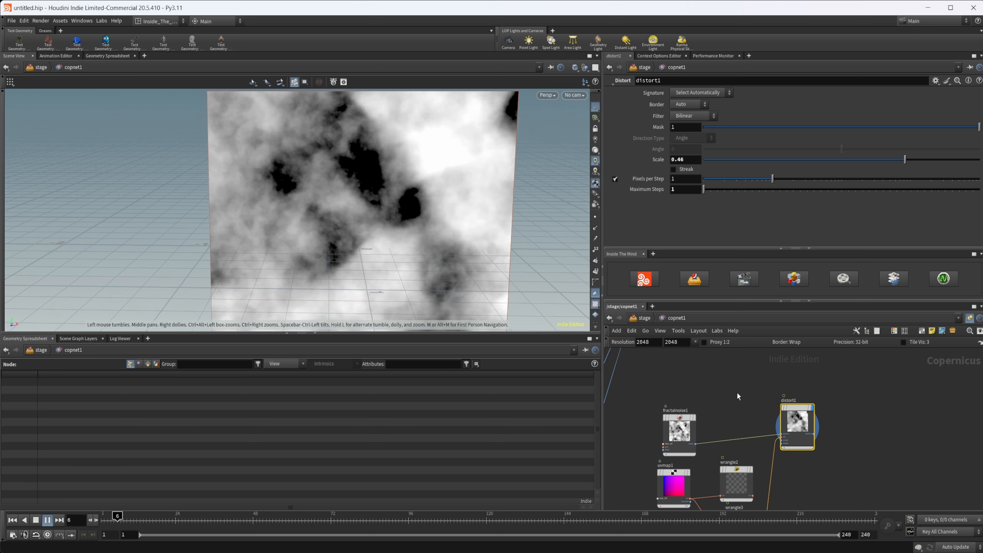
key(Tab)
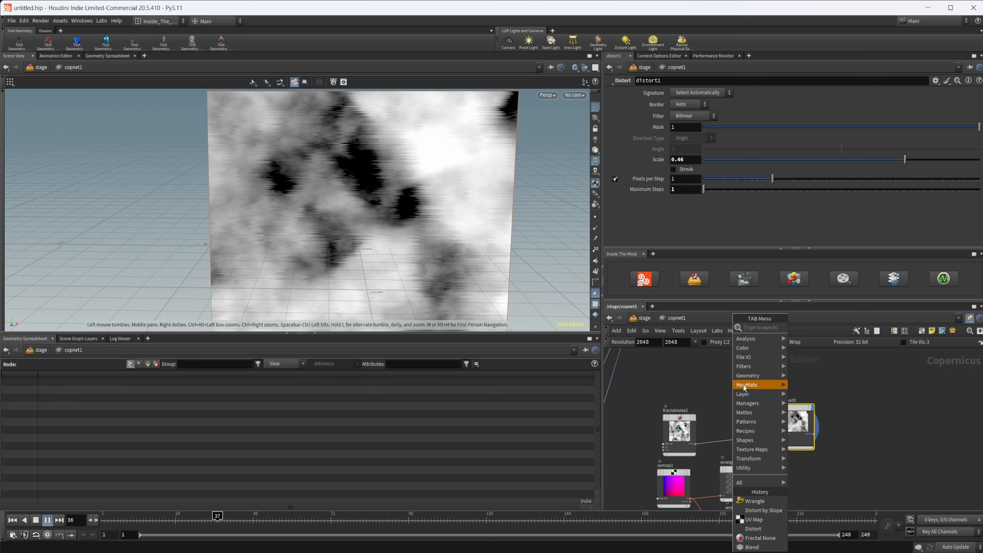
mouse_move(745, 385)
mouse_move(803, 385)
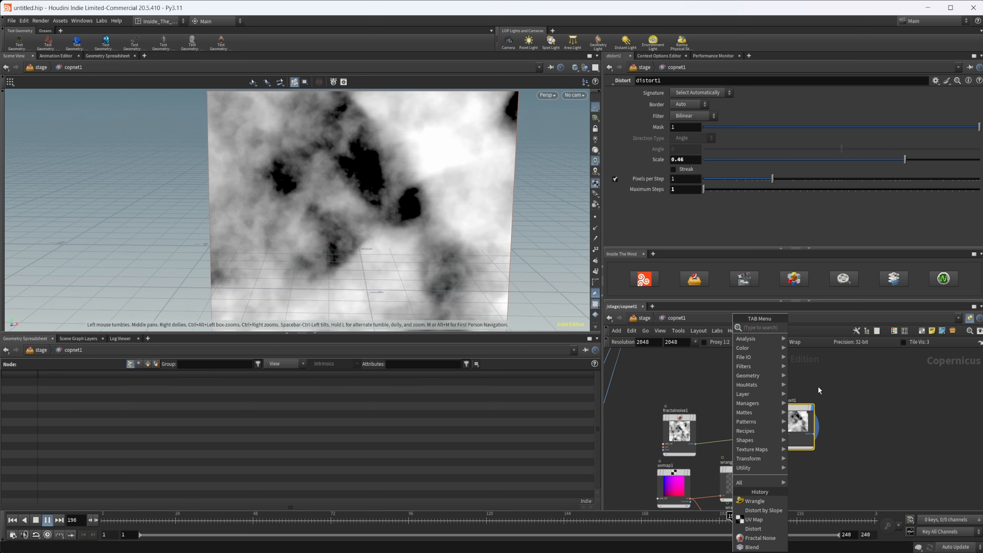
click(817, 385)
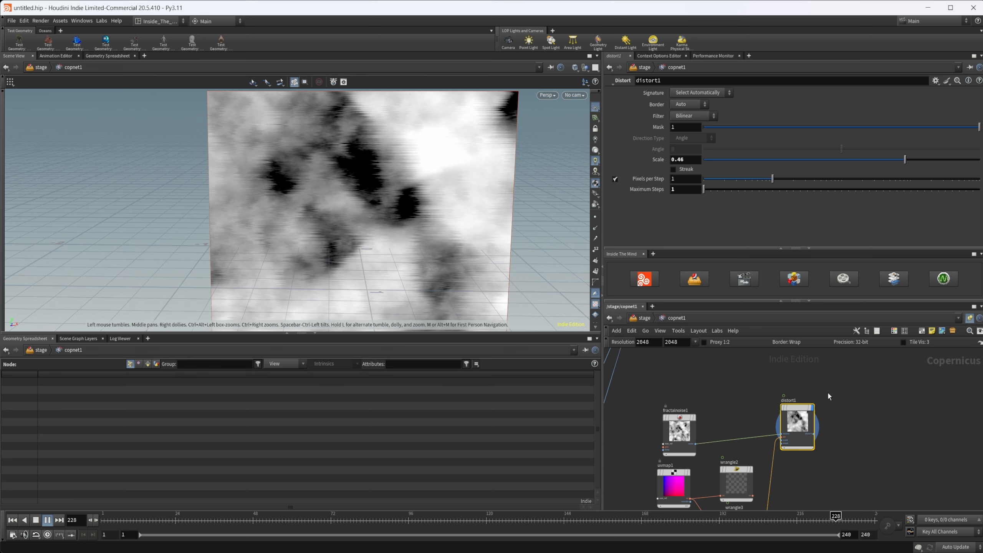